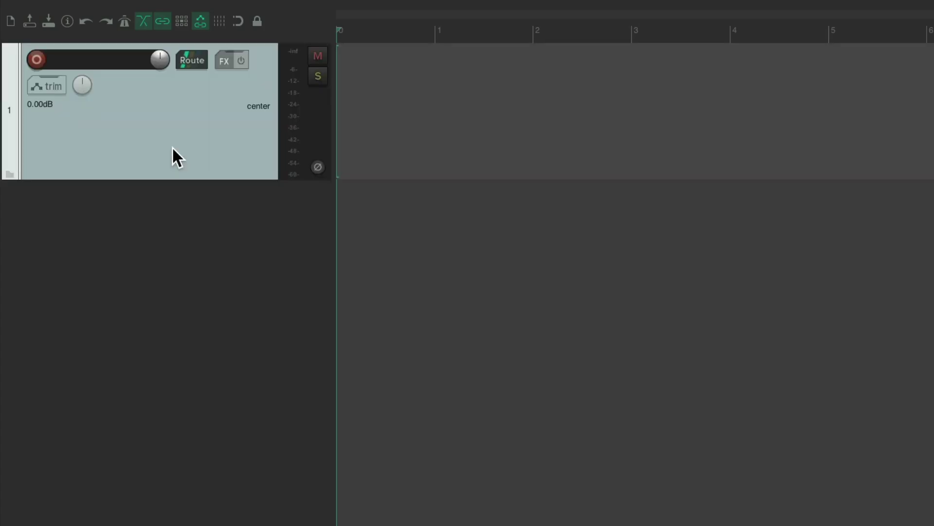
- Create empty tracks 2, 3 and 4 below the existing track
double_click(214, 242)
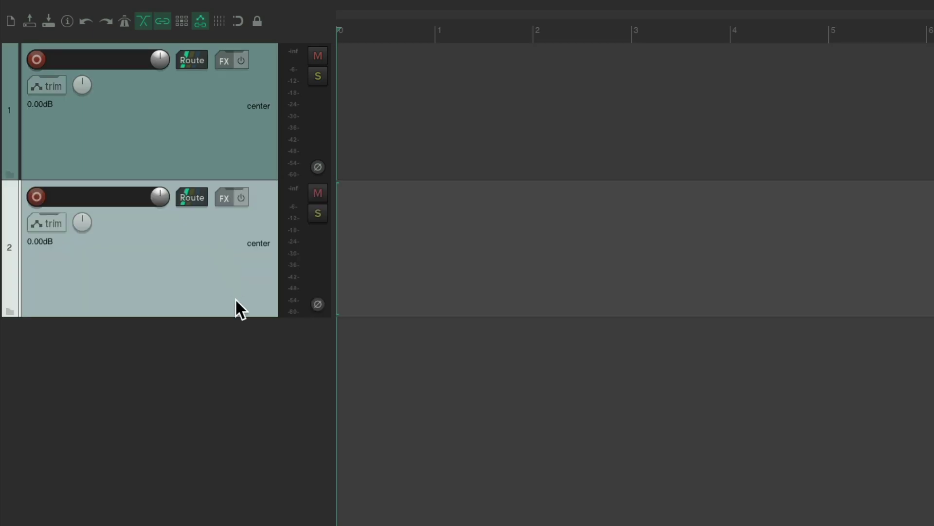
double_click(228, 333)
double_click(215, 477)
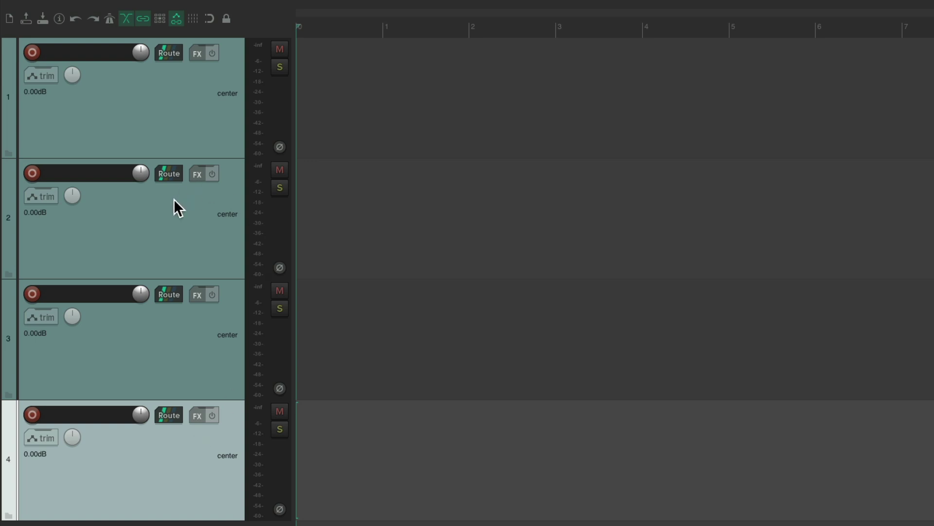
- With track 1 selected, insert a new track from the Track menu, then two more with Ctrl+T
click(214, 134)
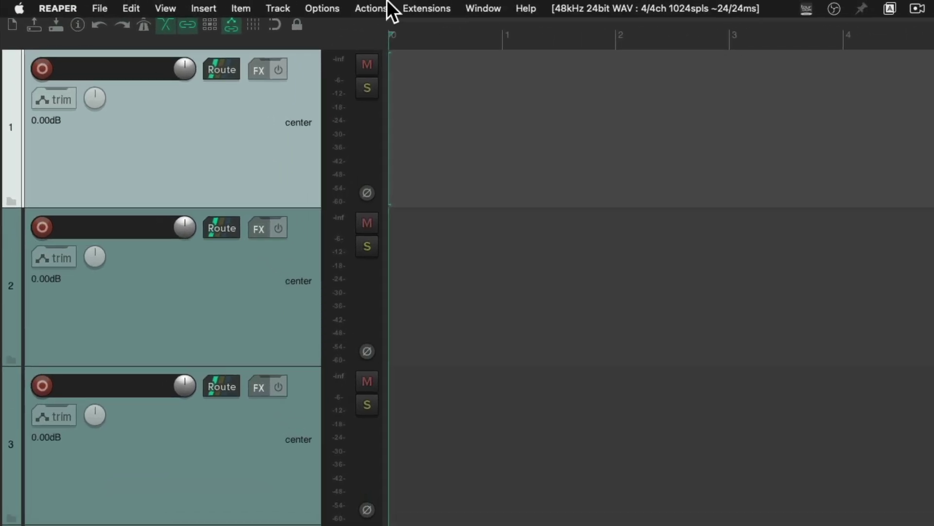
click(278, 8)
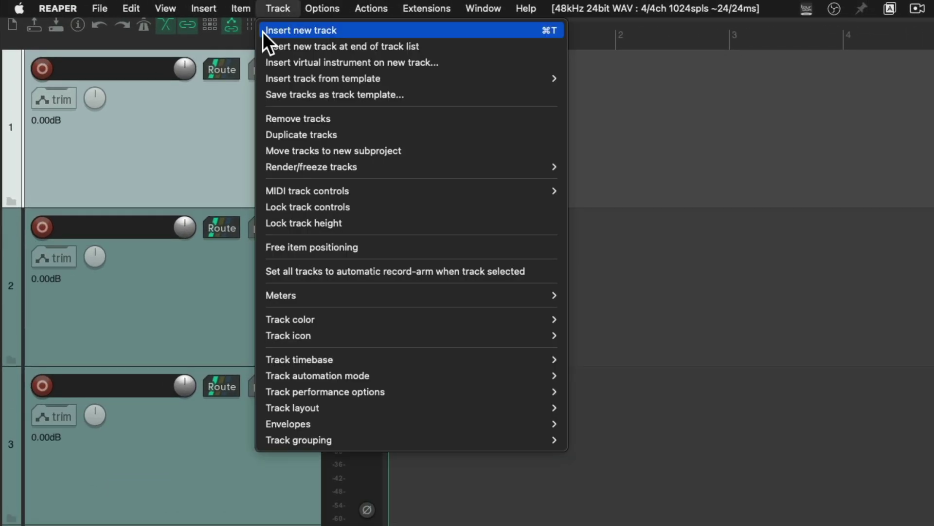
click(519, 33)
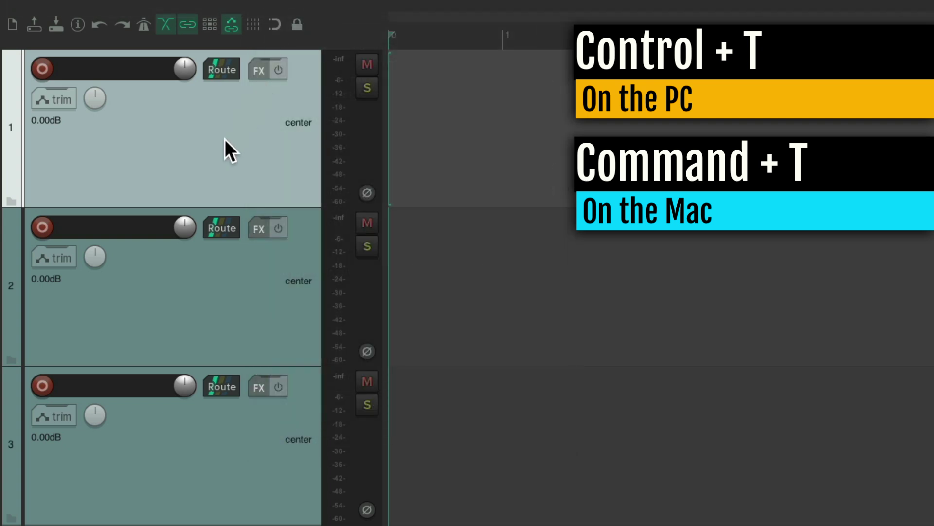
key(ctrl+t)
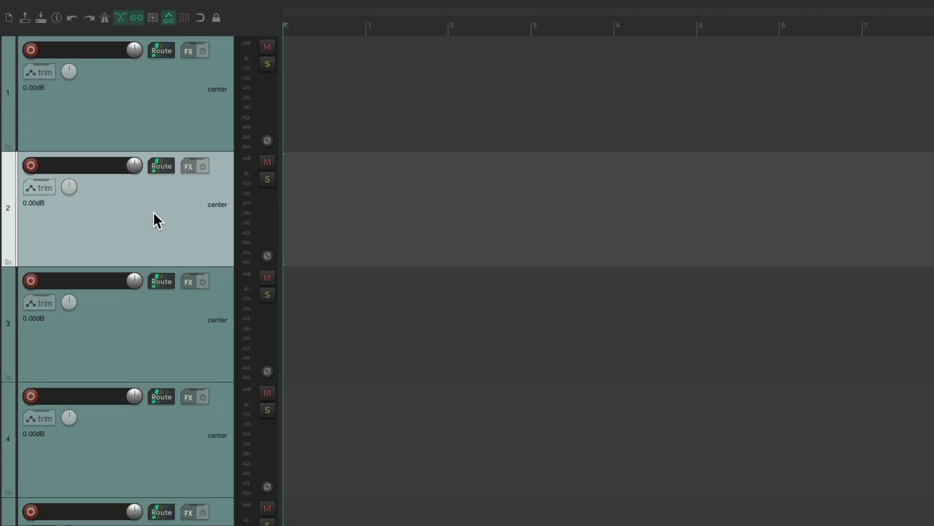
key(ctrl+t)
key(ctrl+t)
key(ctrl+t)
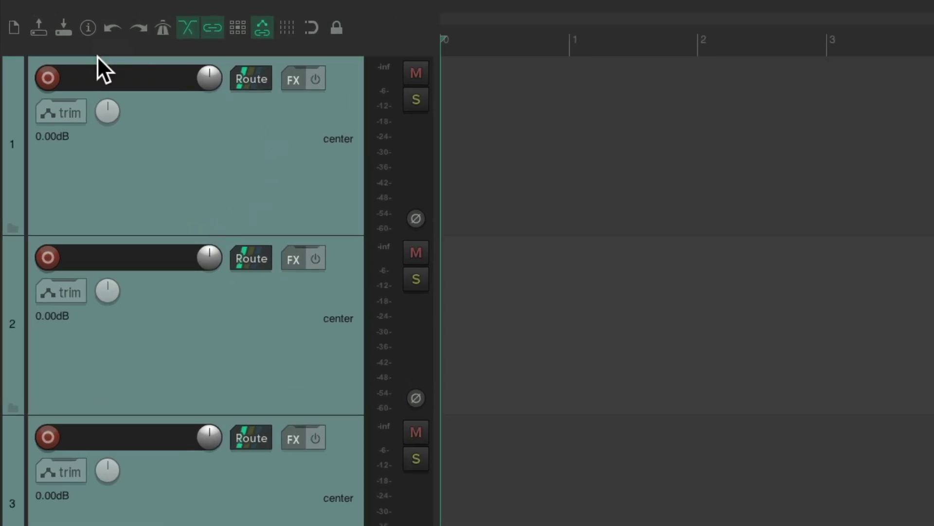
- Record-arm track 1, leaving its input monitoring options unchanged
click(48, 78)
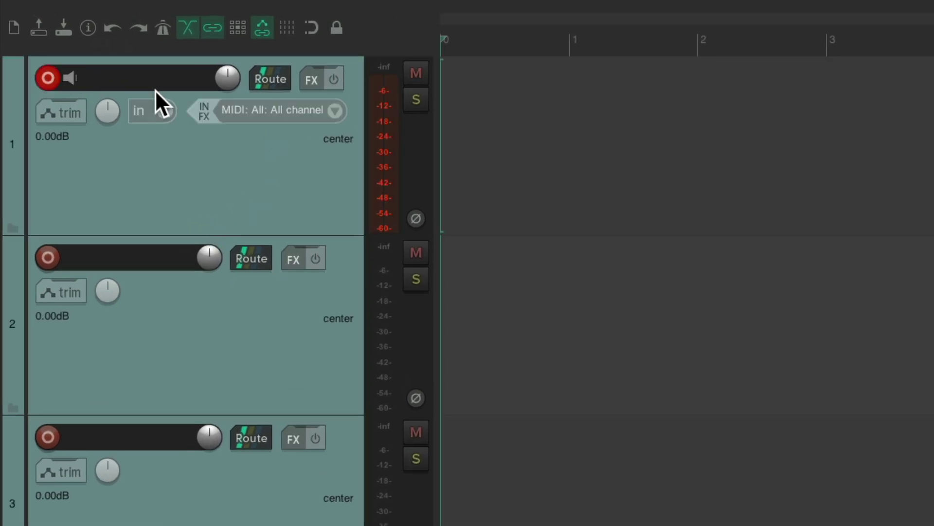
right_click(69, 77)
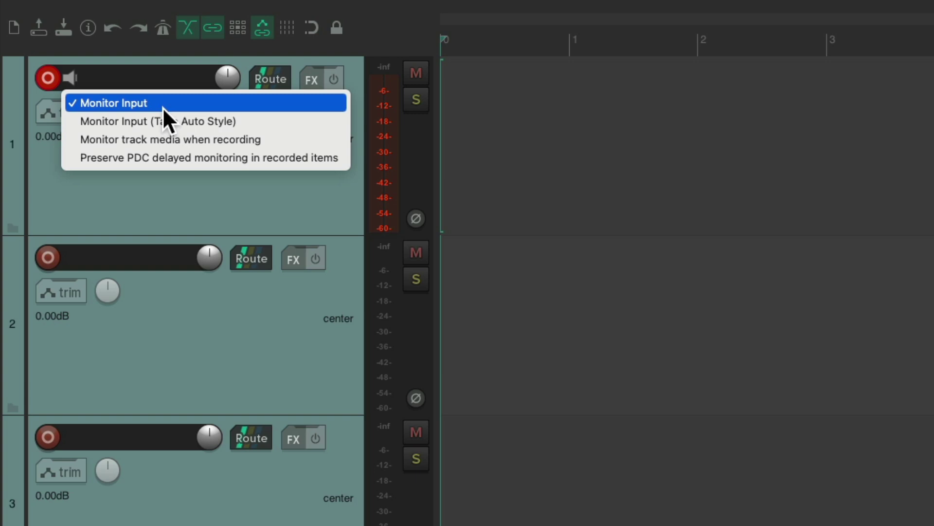
click(192, 184)
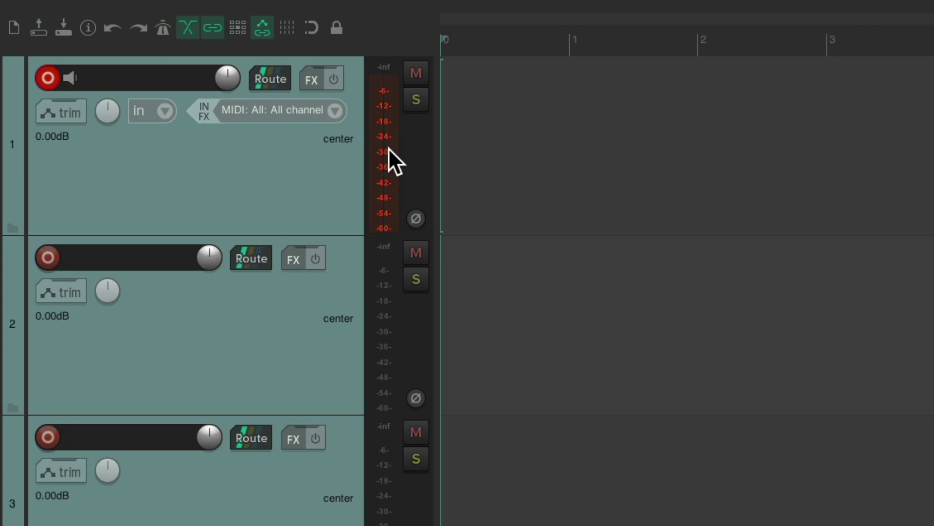
- Set track 1's record input to Mono > Input 2 - Guitar
click(334, 115)
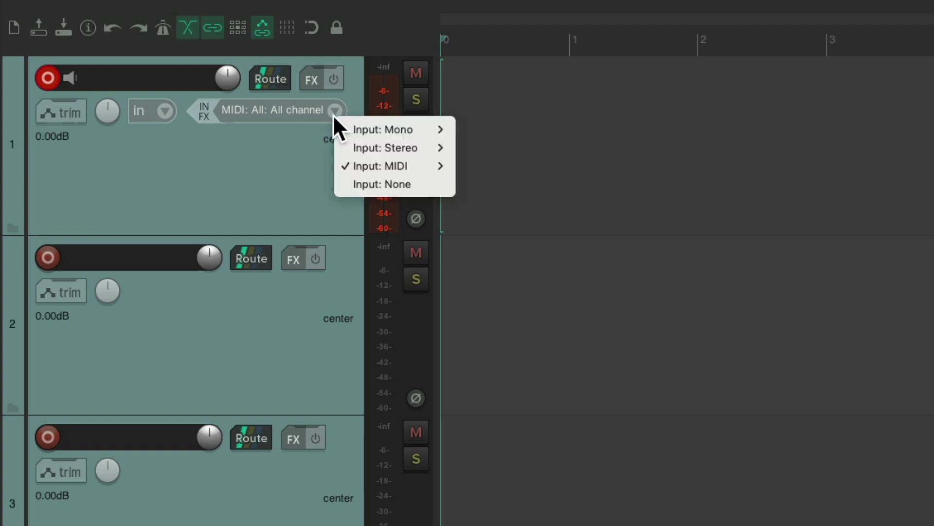
mouse_move(345, 134)
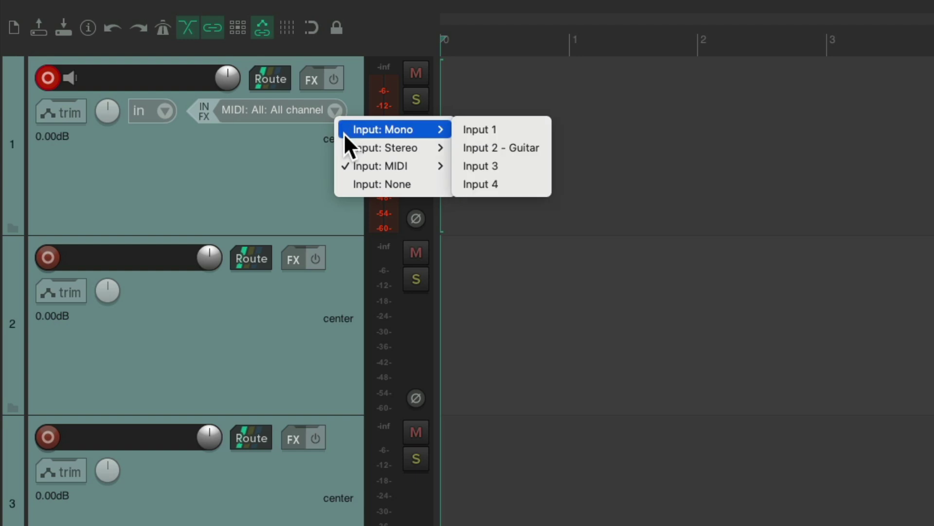
click(546, 145)
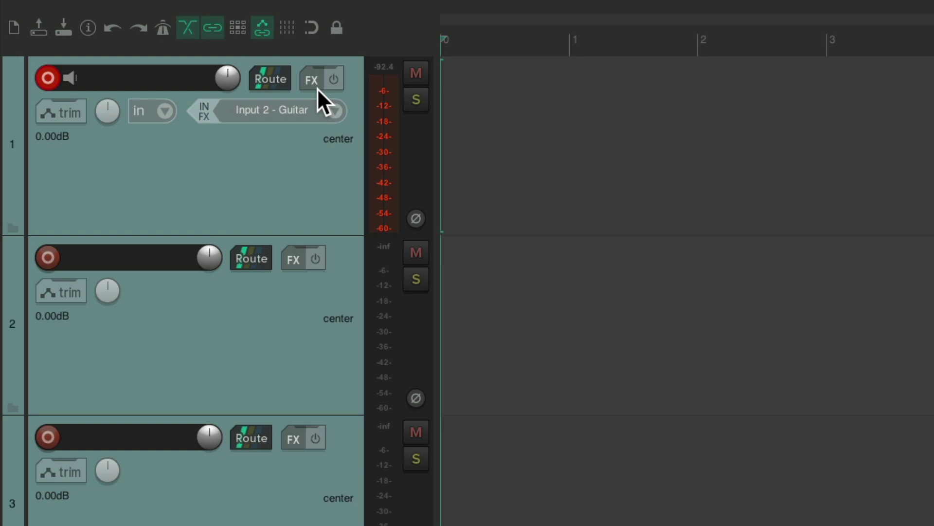
- In Preferences > Track/Send Defaults, enable Record arm for new tracks, keeping Custom track height
click(290, 157)
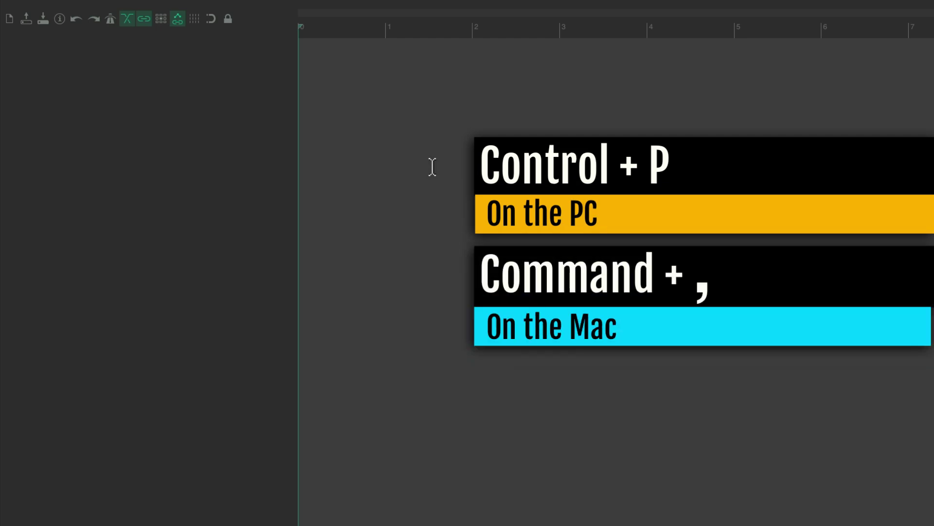
key(super+comma)
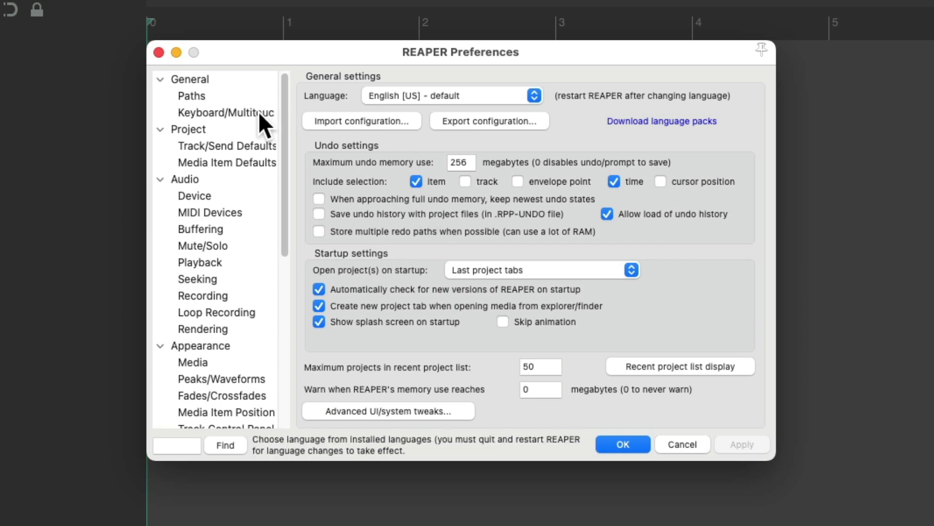
click(245, 143)
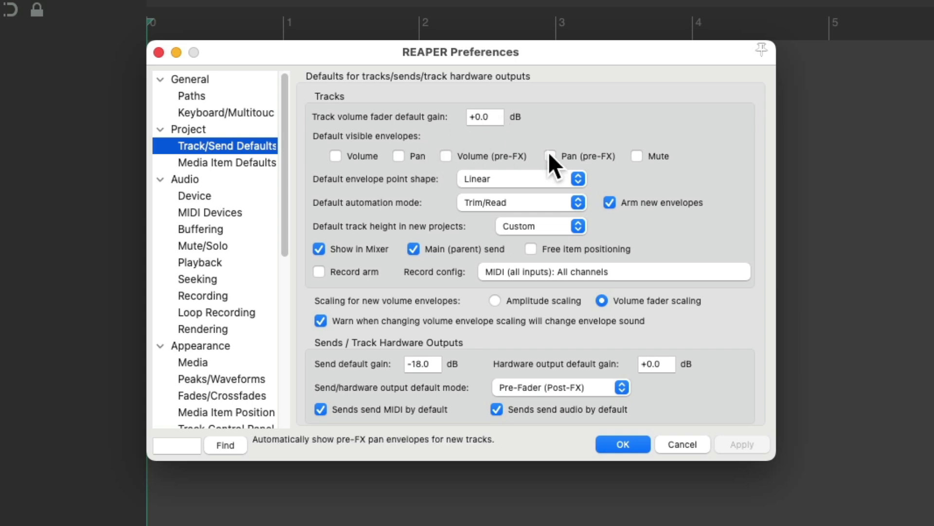
click(576, 226)
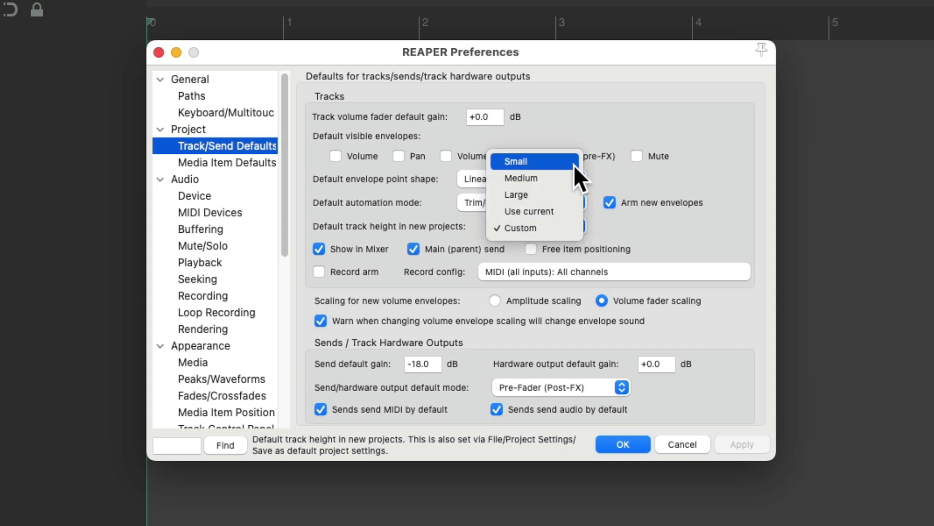
click(575, 227)
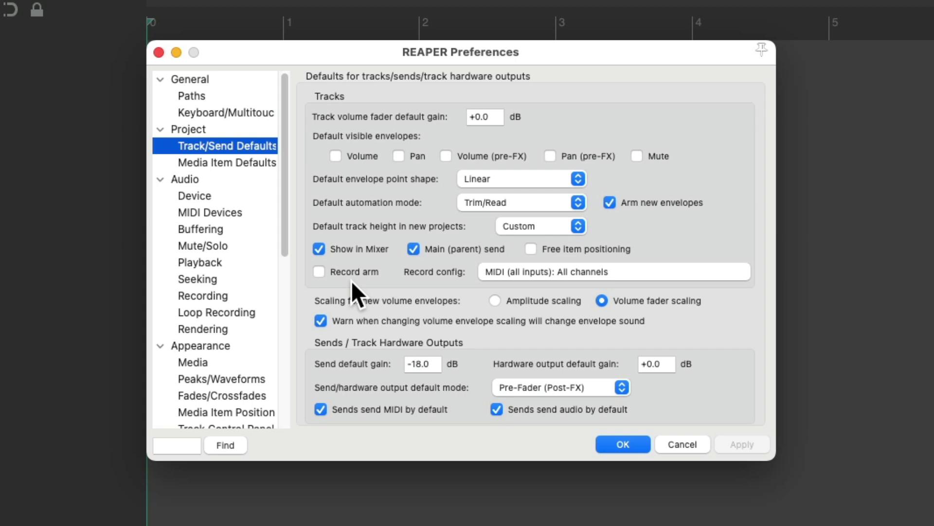
click(319, 272)
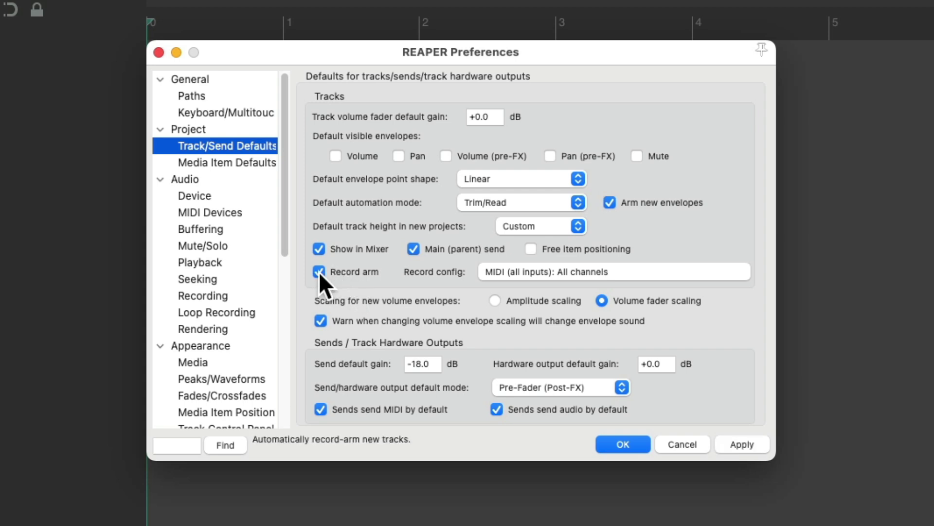
- Set the default record input to Mono Input 2 - Guitar and enable automatic record-arm when selected
click(544, 272)
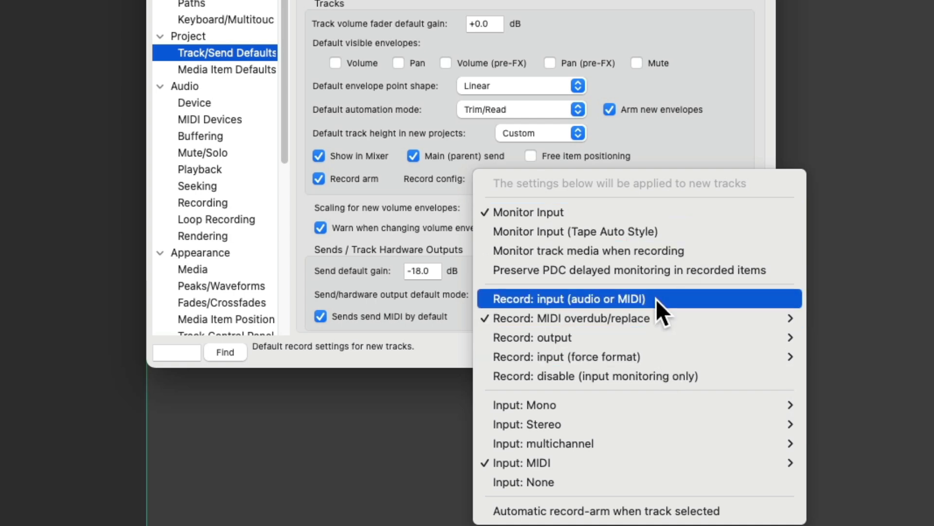
mouse_move(644, 359)
mouse_move(634, 338)
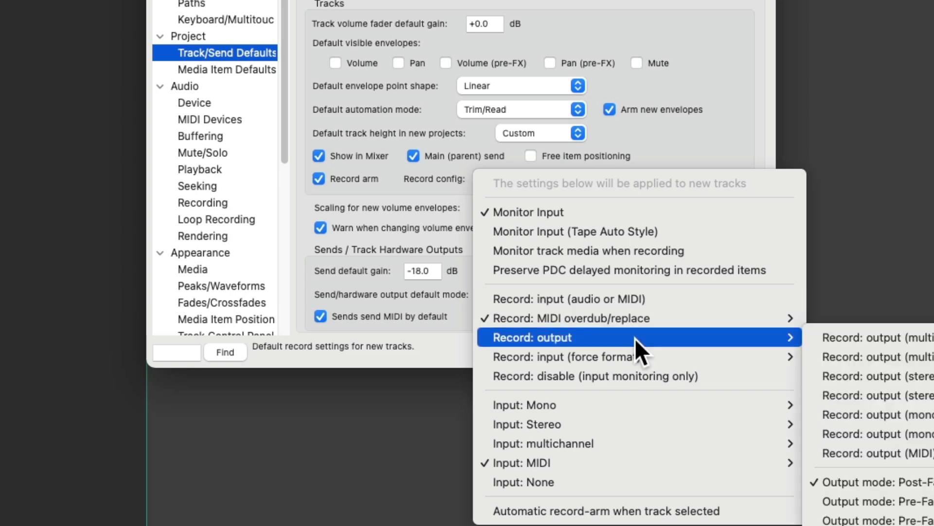
mouse_move(617, 403)
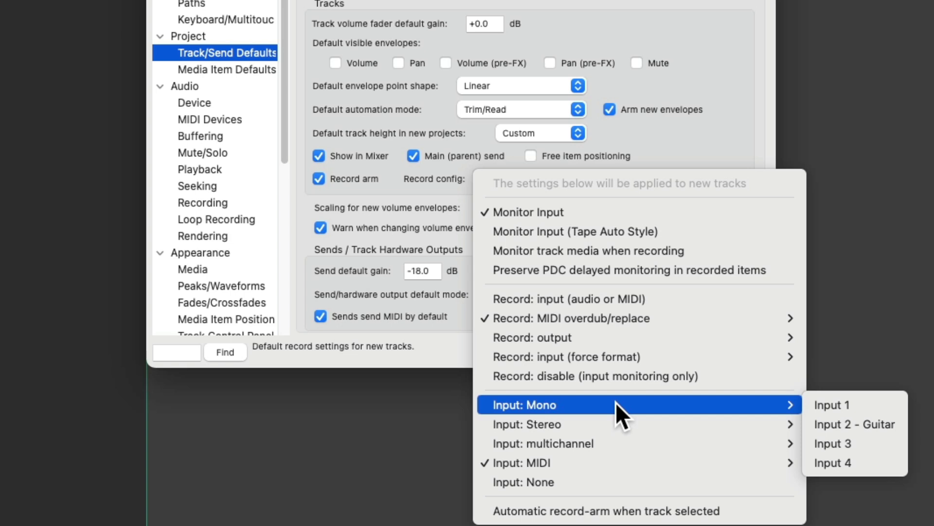
click(892, 425)
click(622, 265)
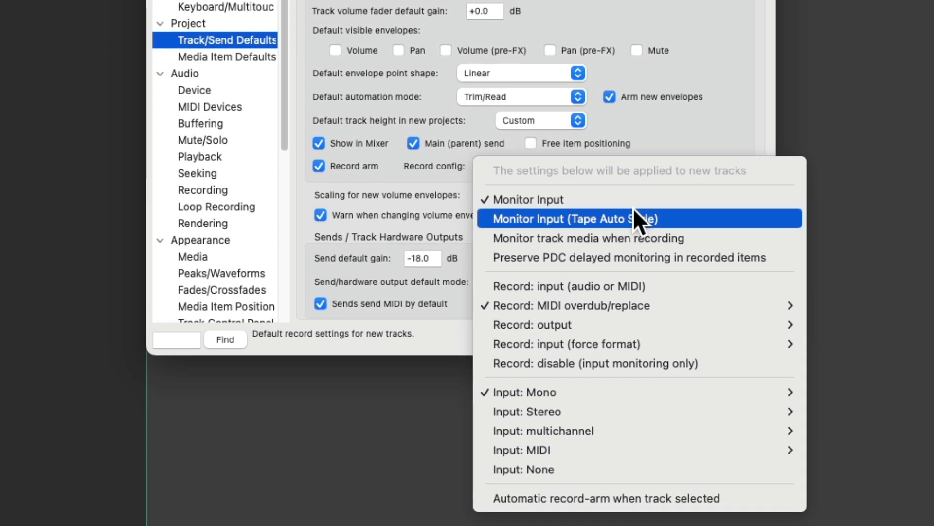
click(731, 493)
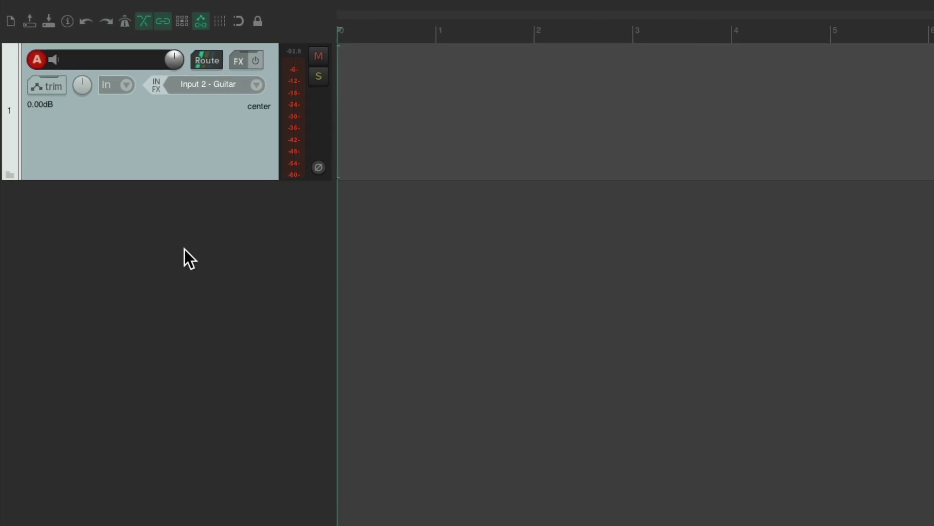
- Add three new tracks that inherit the armed guitar input
double_click(237, 294)
double_click(209, 377)
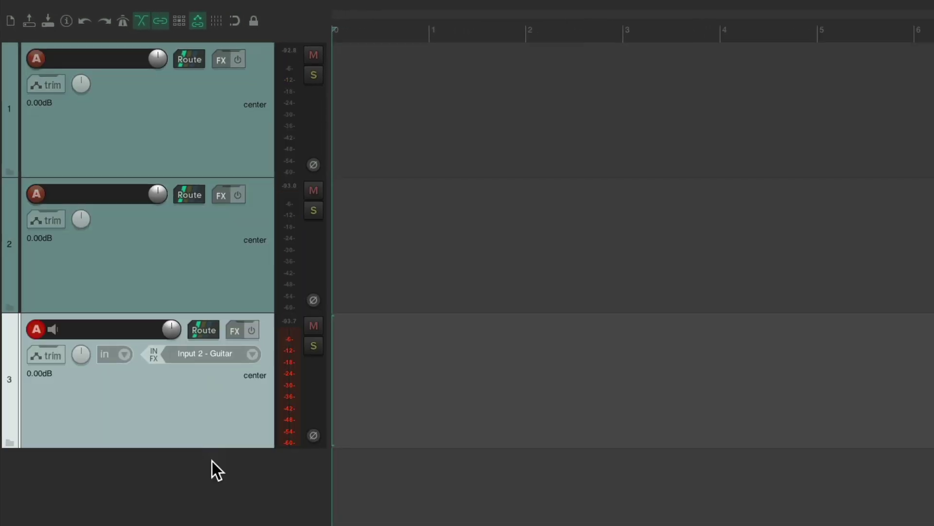
double_click(209, 480)
- Select tracks 1, 2 and 3 in turn to confirm record-arm follows selection, ending on track 1
click(147, 241)
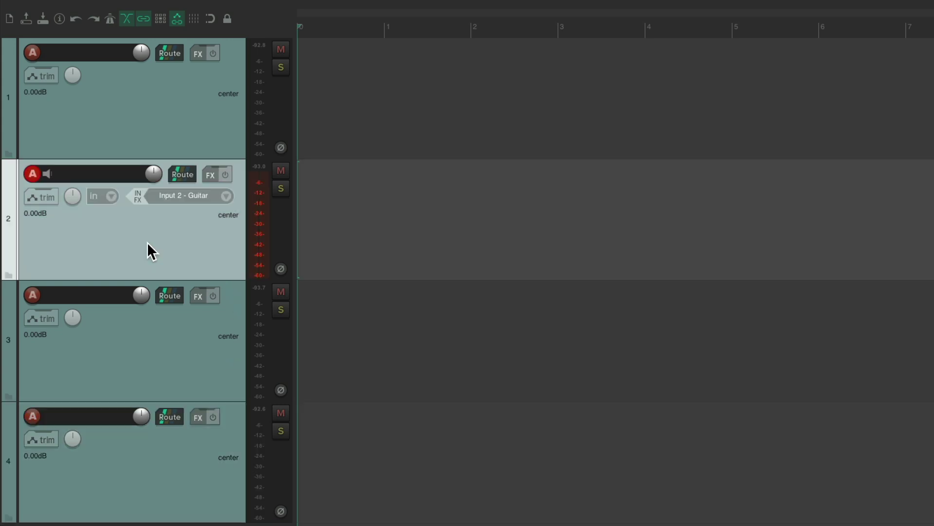
click(162, 93)
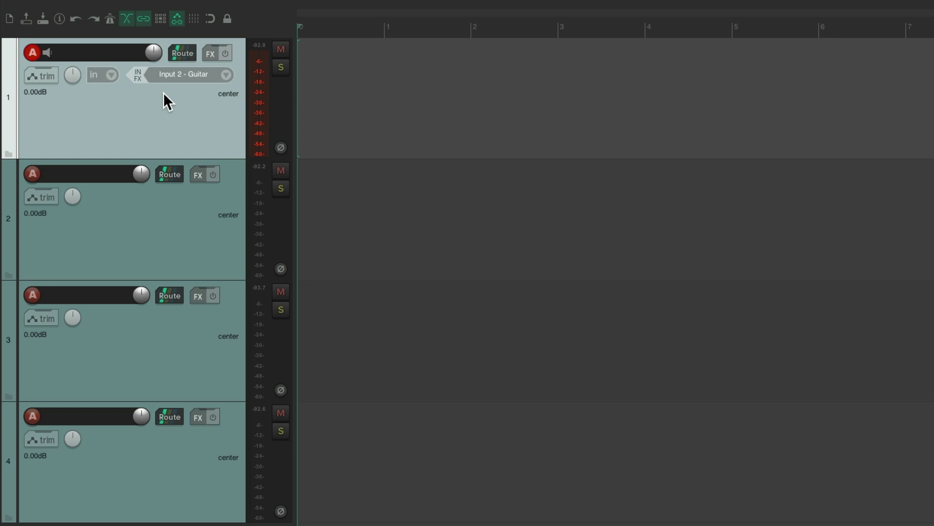
click(174, 224)
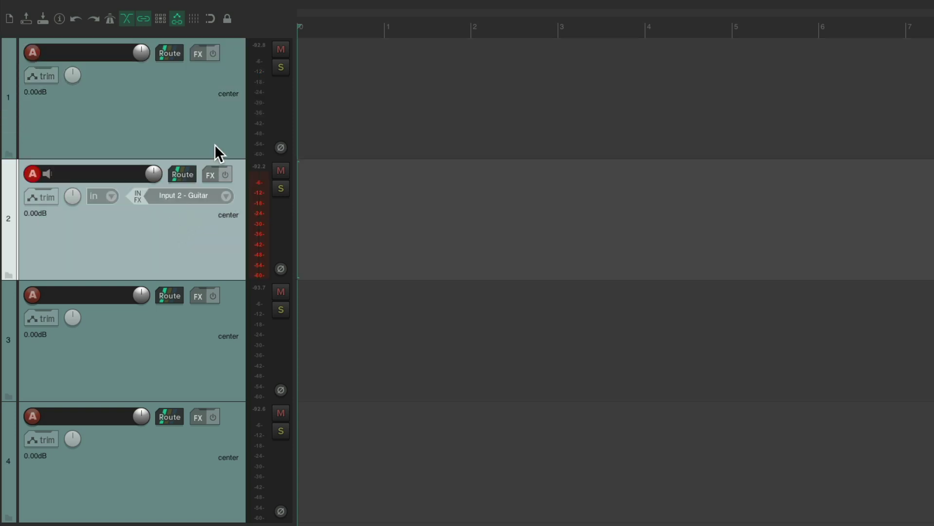
click(159, 93)
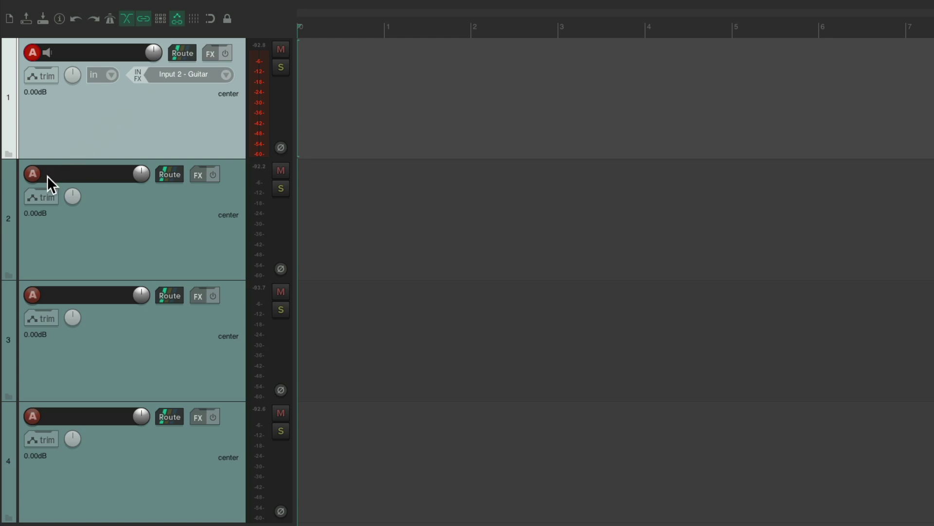
click(140, 241)
click(169, 348)
click(162, 238)
click(161, 116)
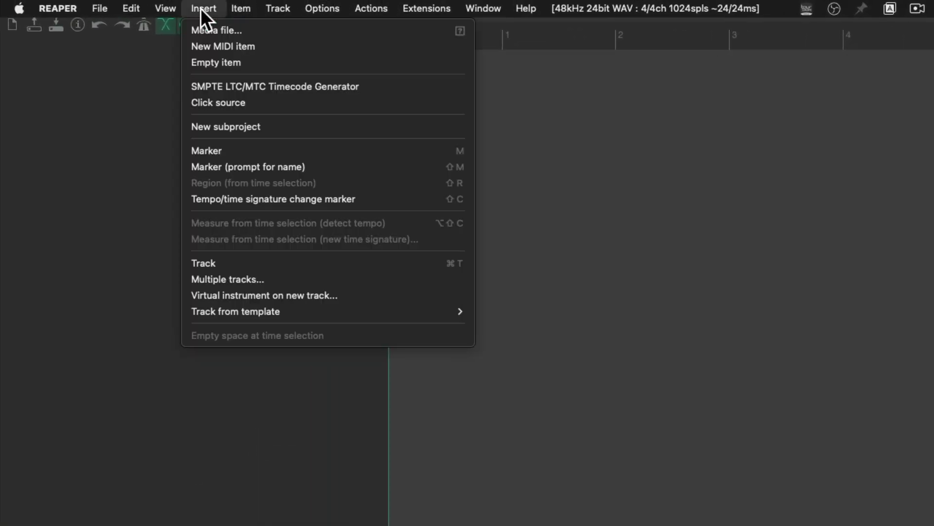
- Search for 'numa' and insert VST3i: Numa Player (Studiologic) on a new track
click(192, 298)
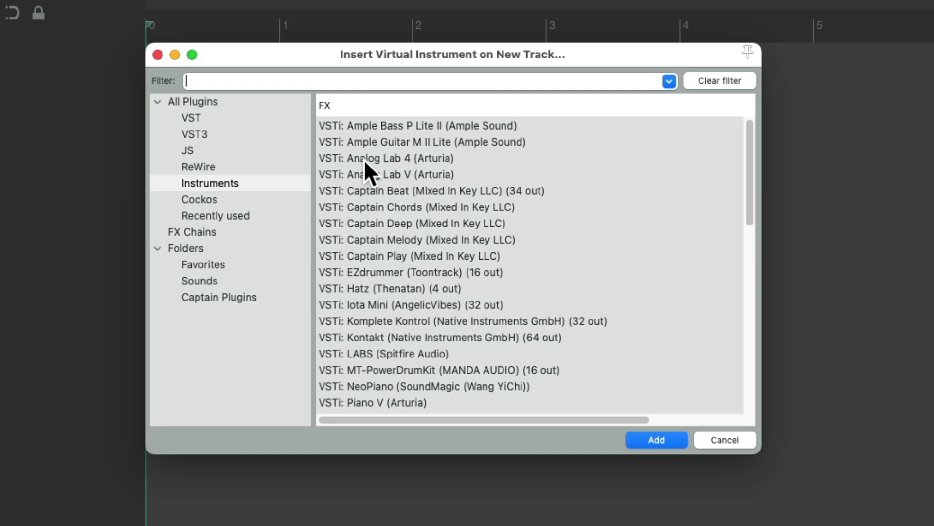
text(numa)
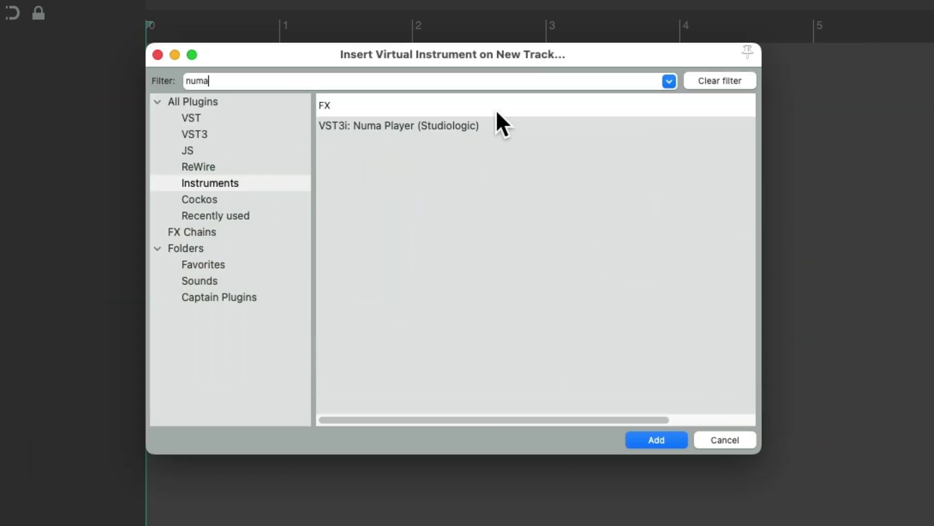
click(497, 124)
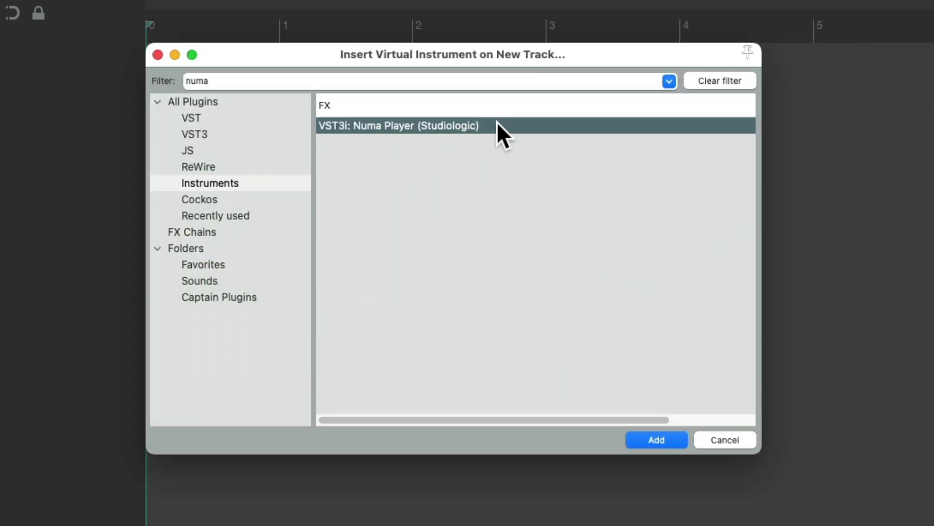
double_click(498, 123)
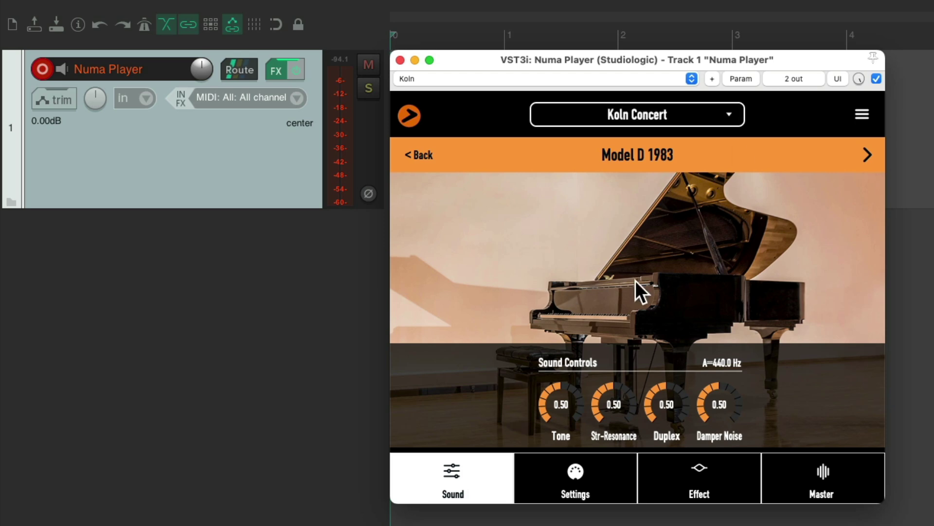
- Open the Virtual MIDI Keyboard with Alt+B and play chords using Z, Q, E, T, U, then N, Q, E, T
key(alt+b)
key(z)
key(q)
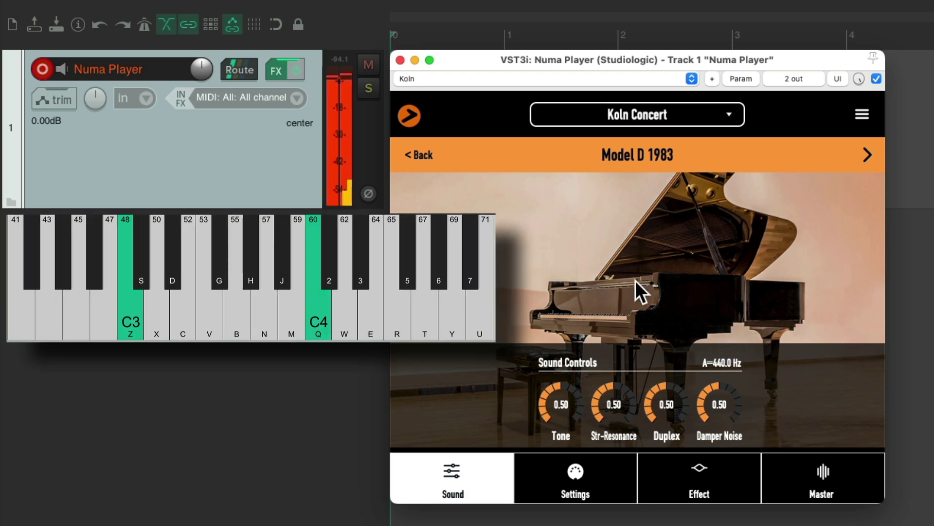
key(e)
key(t)
key(u)
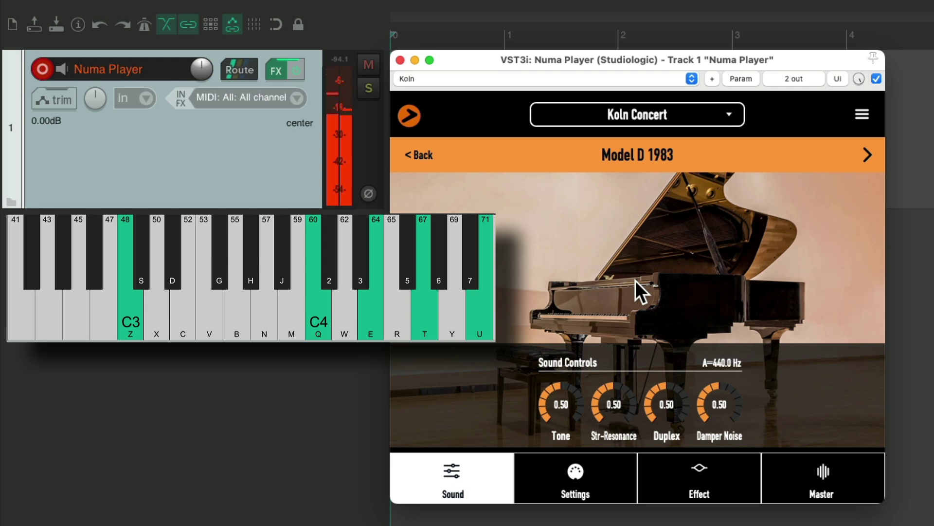
key(n)
key(q)
key(e)
key(t)
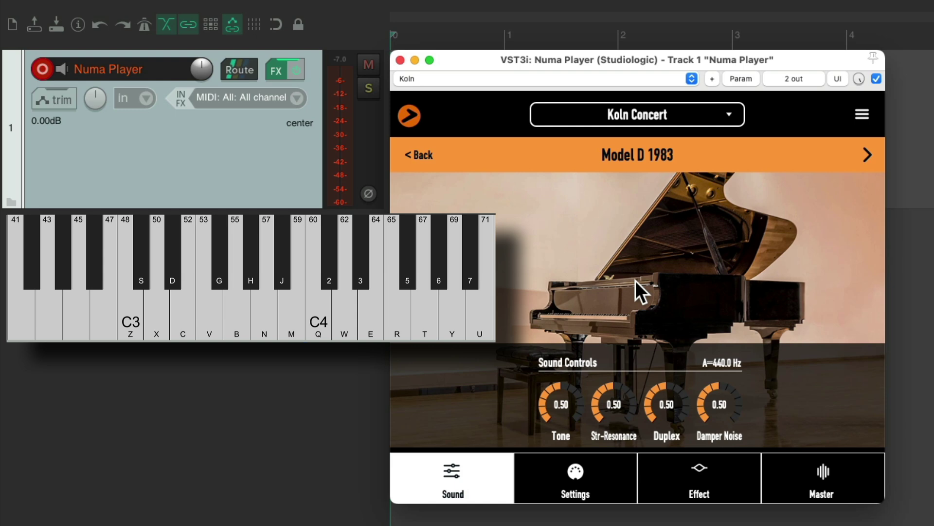
- Close the virtual keyboard and rename track 1 to 'Piano'
key(alt+b)
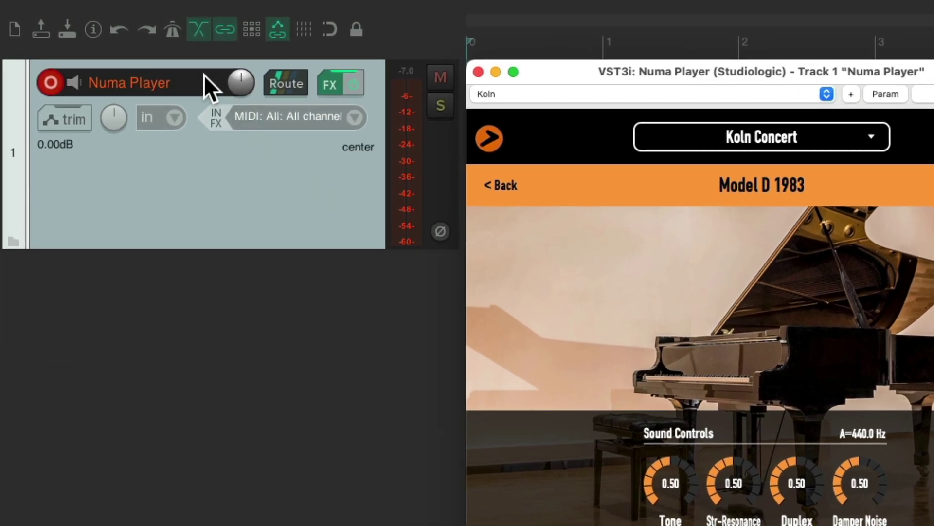
double_click(170, 69)
text(P)
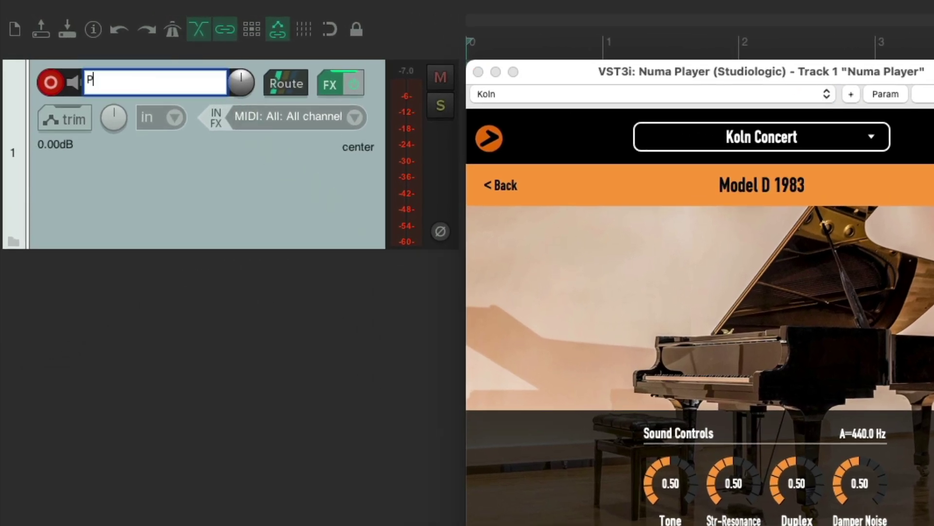
text(iano)
key(Return)
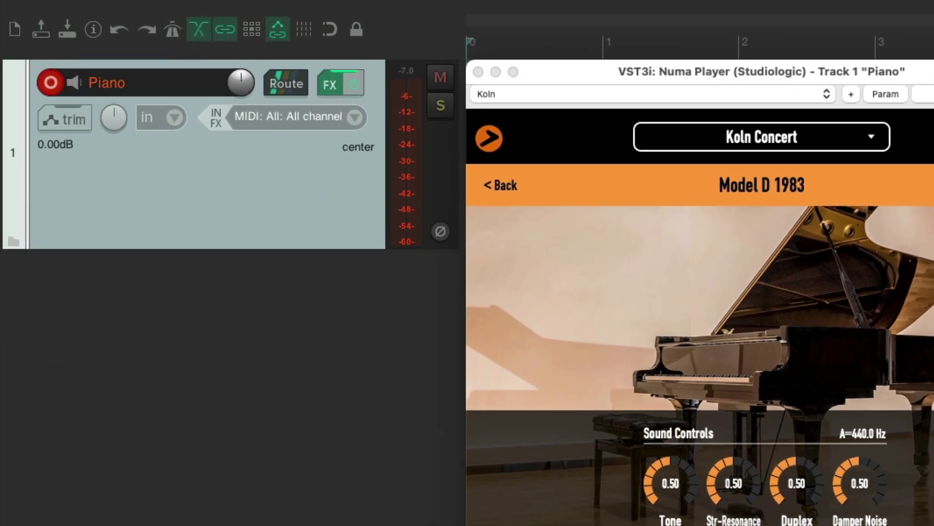
- Save the track as a track template named 'Piano'
right_click(259, 183)
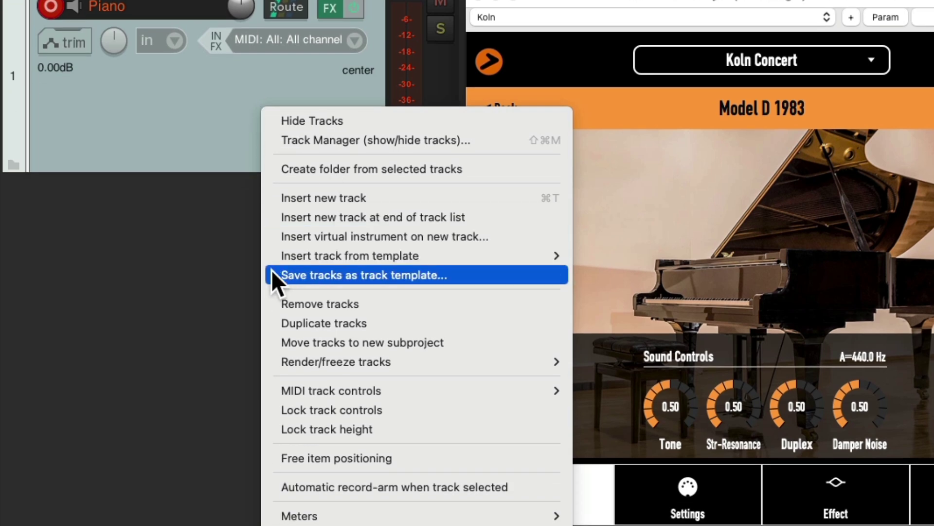
click(292, 275)
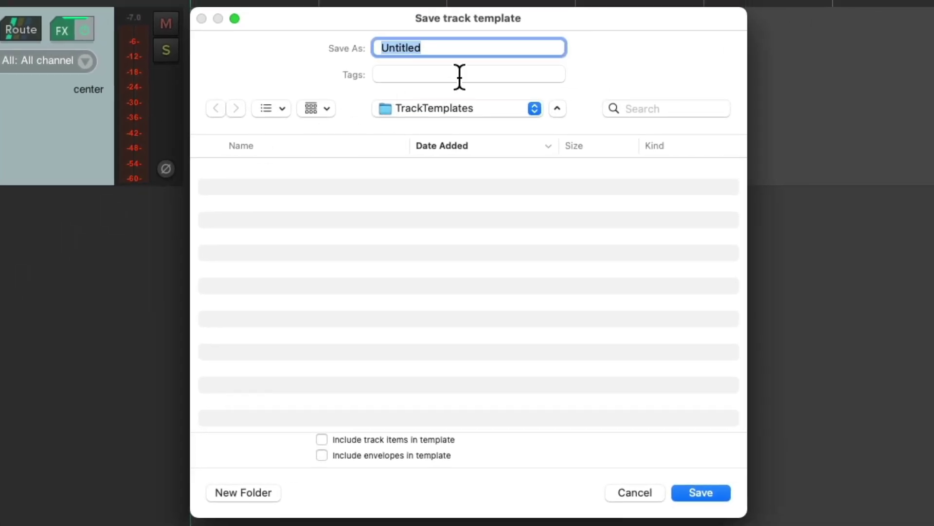
text(Piano)
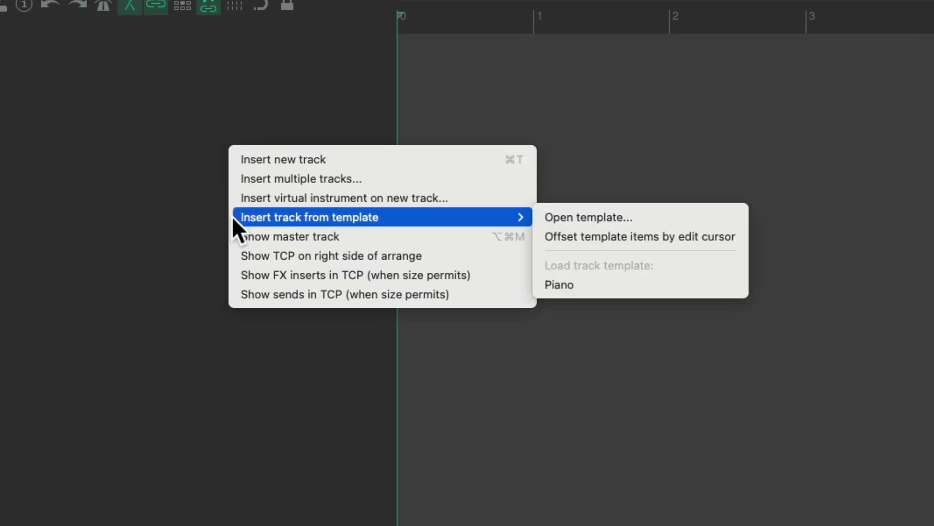
- Insert the Piano track template, then play a C3-C4-E4-G4-B4 chord on the virtual MIDI keyboard
click(670, 287)
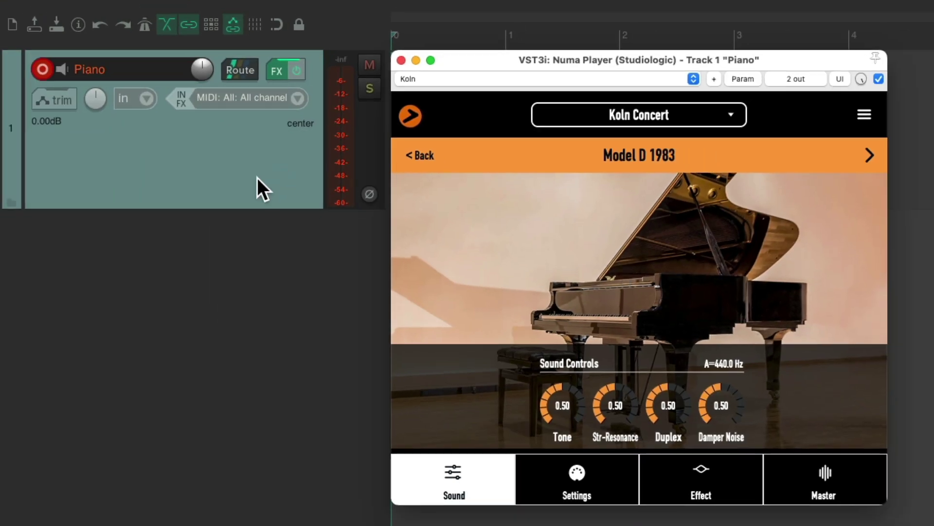
key(alt+b)
key(z)
key(q)
key(e)
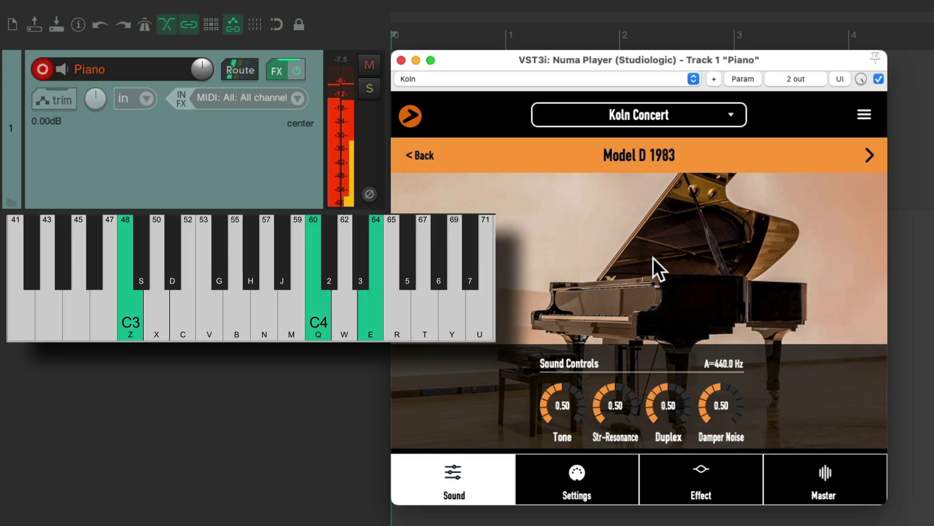
key(t)
key(u)
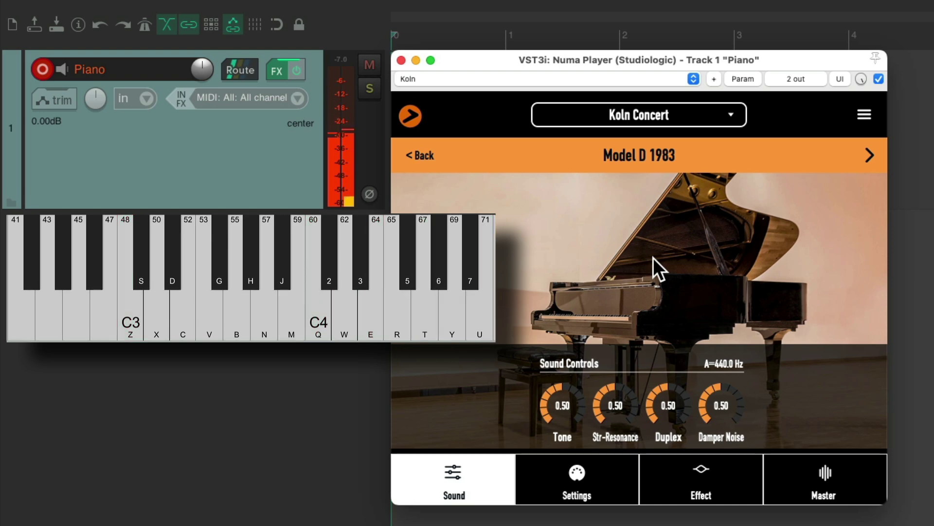
key(n)
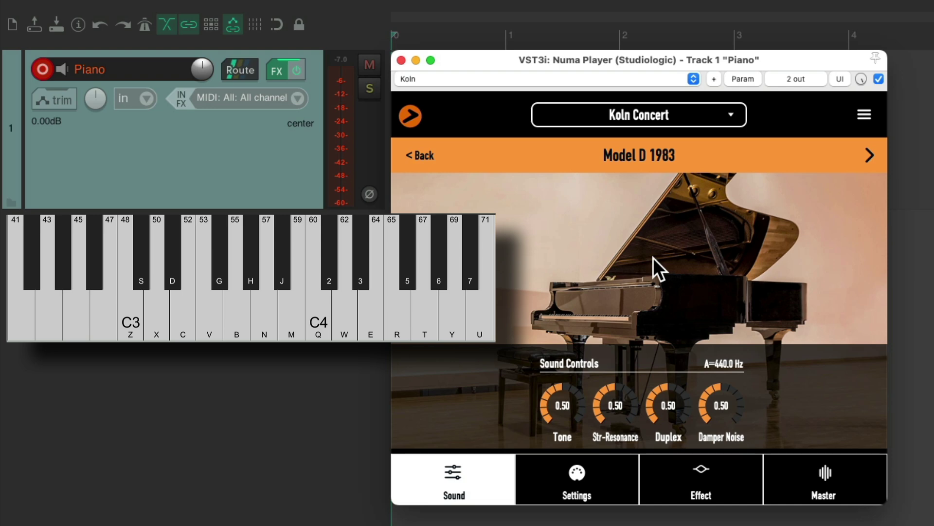
- Duplicate the Piano track and name the copy 'Strings'
key(alt+b)
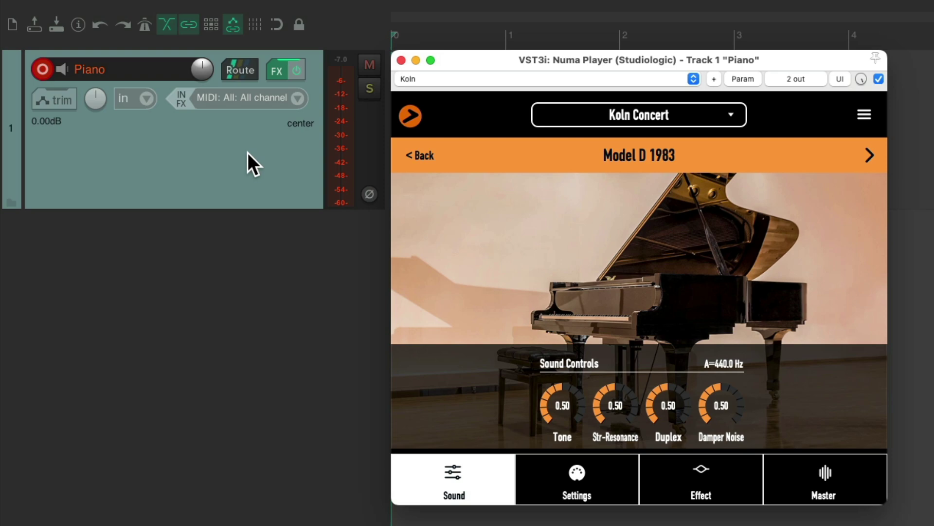
right_click(248, 154)
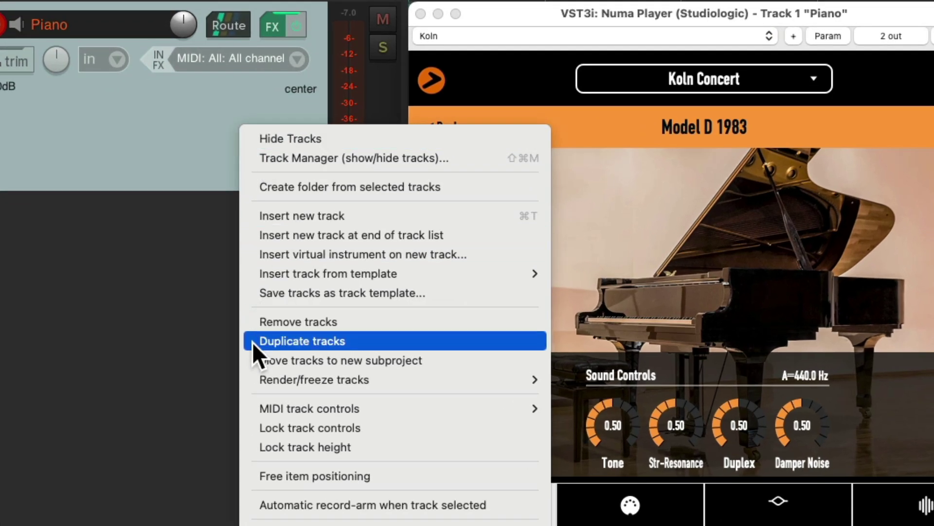
click(252, 342)
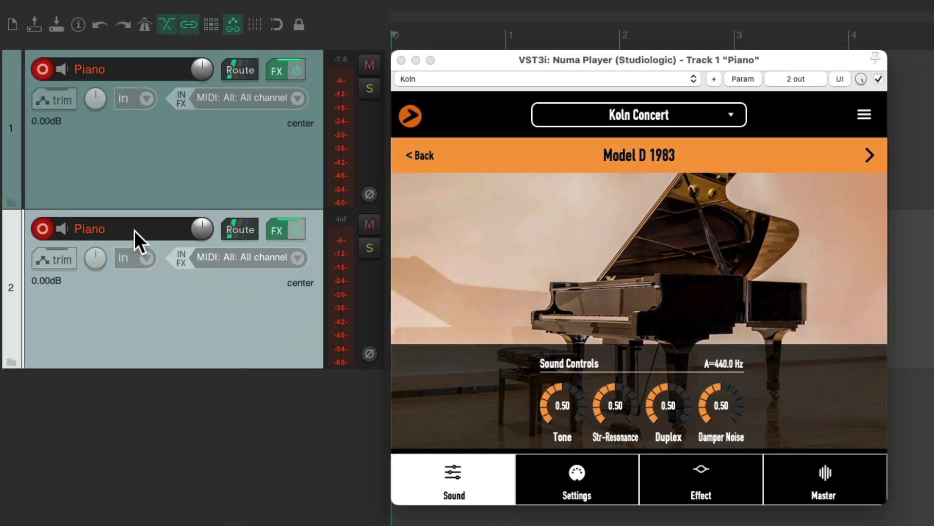
double_click(135, 228)
text(Strings)
key(Return)
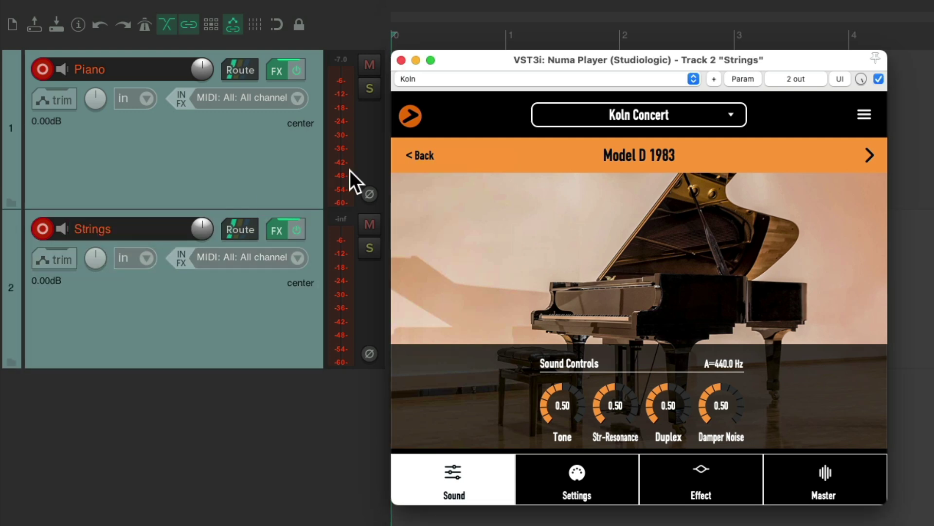
- Load the StringsEnsemble sound from Strings & Pads in the Strings track's Numa Player
click(866, 156)
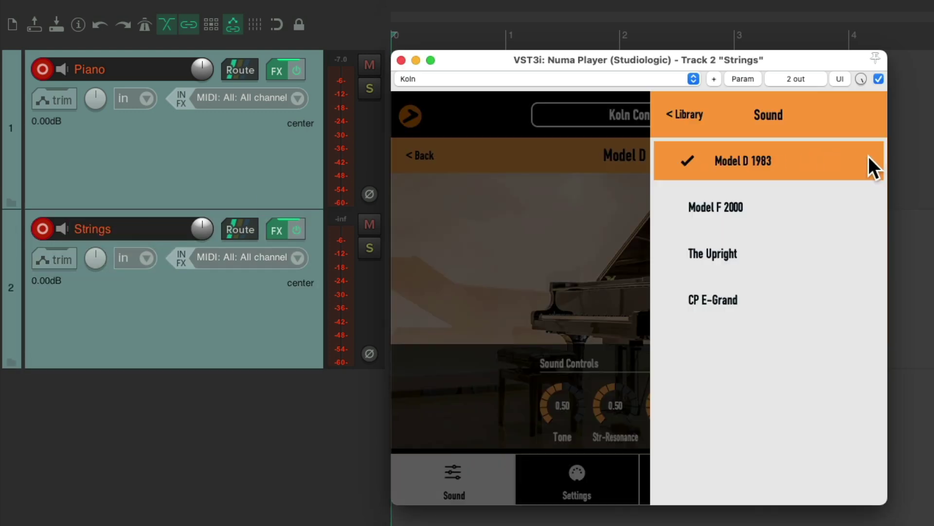
click(688, 118)
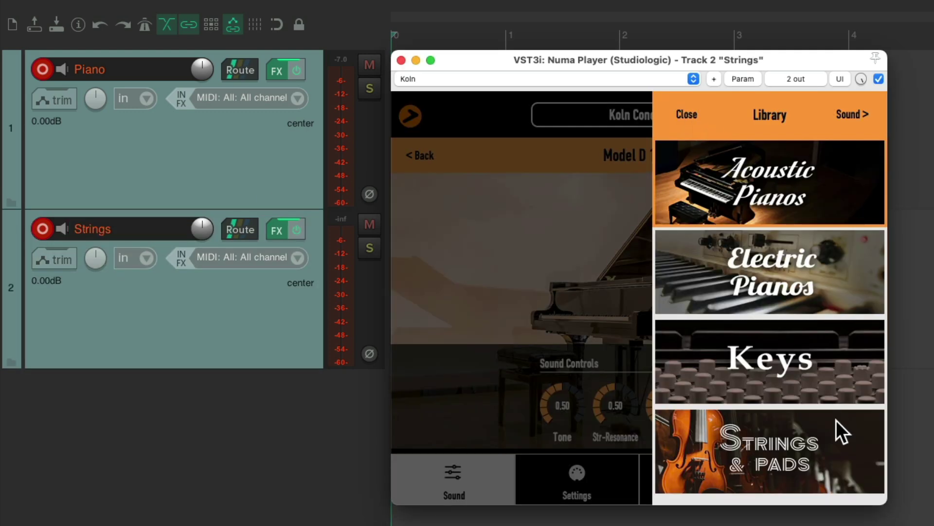
click(794, 443)
click(688, 108)
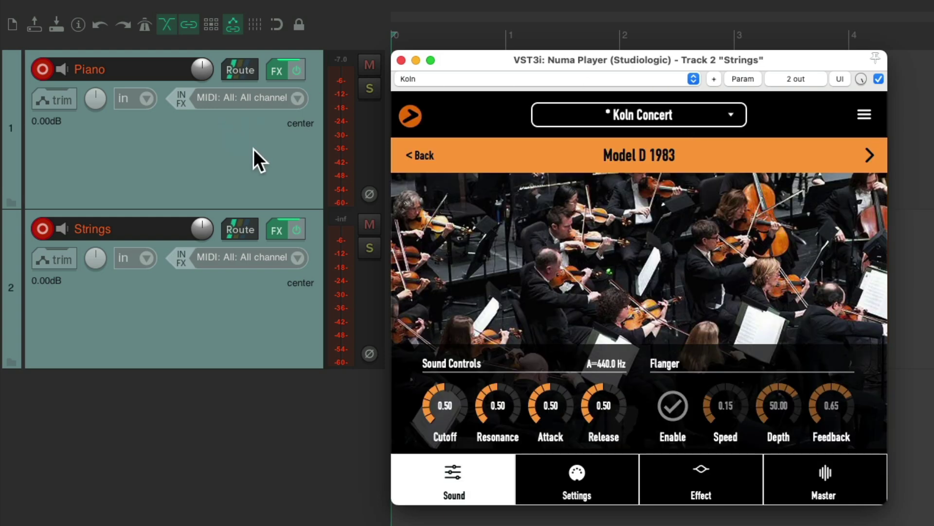
- Audition the strings on the virtual MIDI keyboard with notes C3, C4, E4, G4 and B4
key(alt+b)
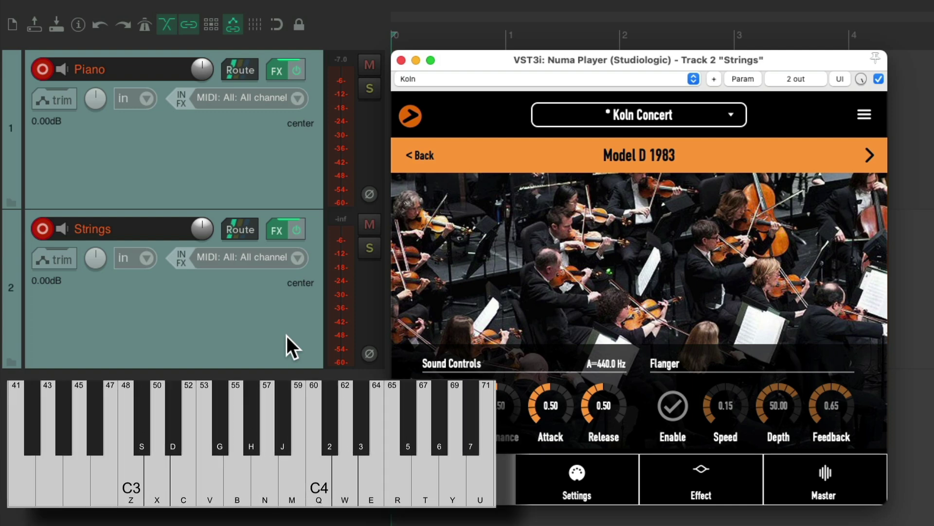
key(z)
key(q)
key(e)
key(t)
key(u)
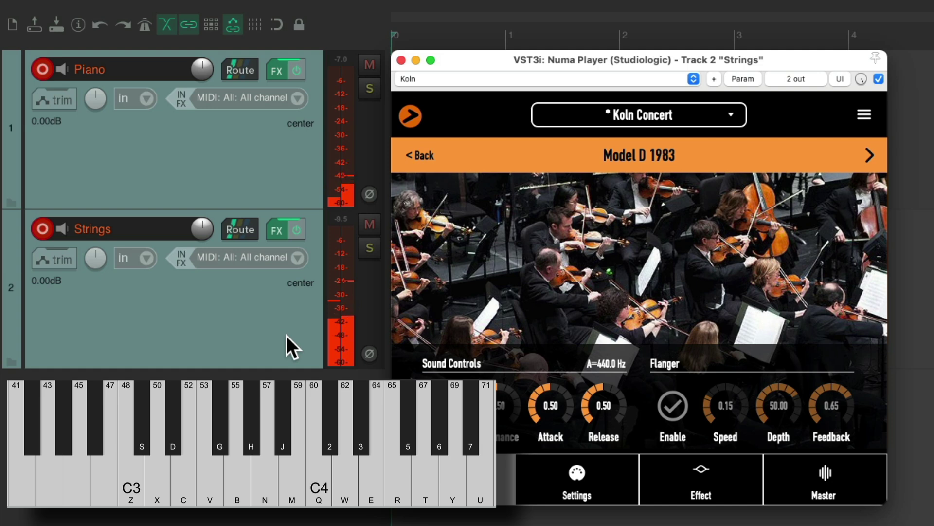
- Lower the Strings track volume to -12 dB and replay the chord to check the balance
drag(203, 228, 203, 258)
key(z)
key(q)
key(e)
key(t)
key(u)
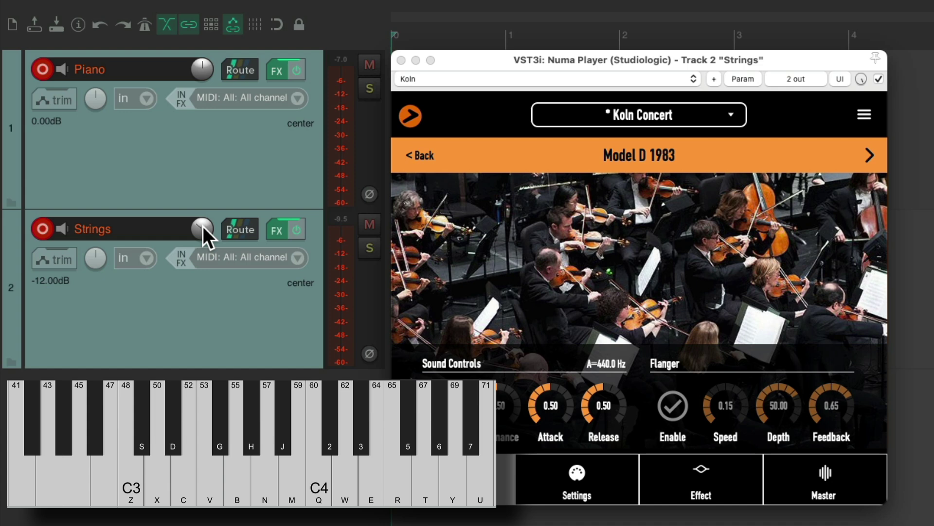
key(alt+b)
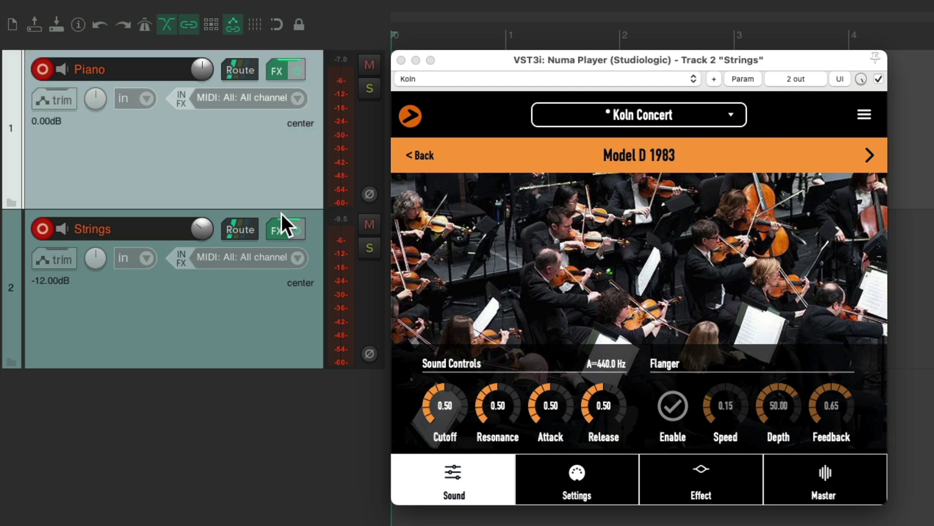
right_click(233, 132)
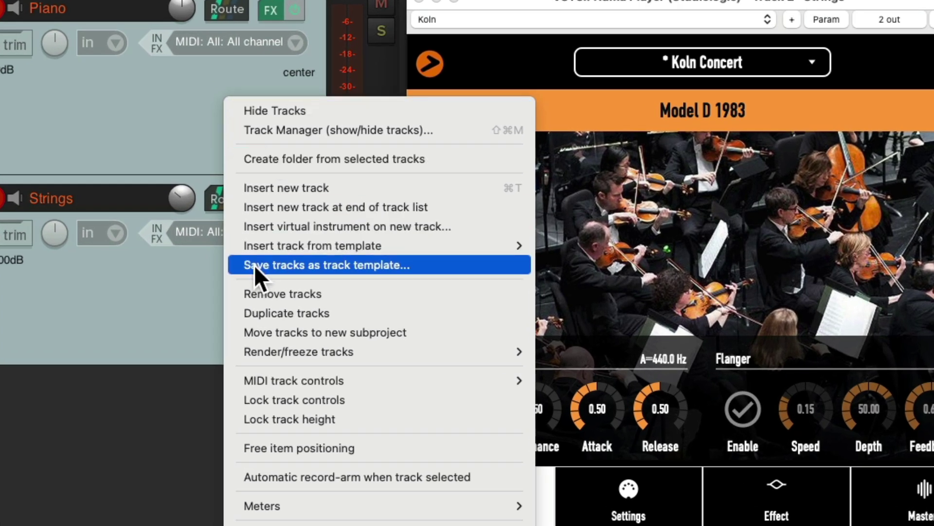
click(254, 264)
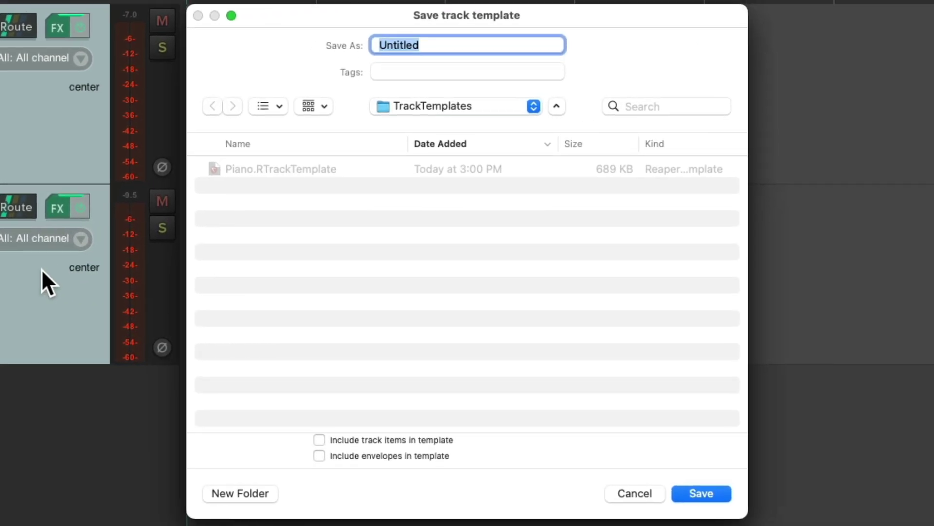
text(Piano & Strings)
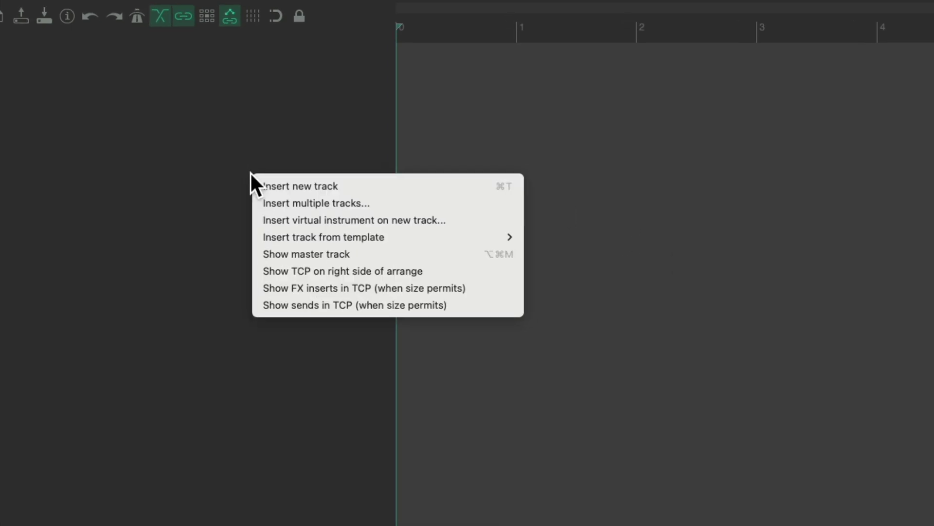
- Insert the Piano & Strings track template and bring up the virtual MIDI keyboard
mouse_move(259, 236)
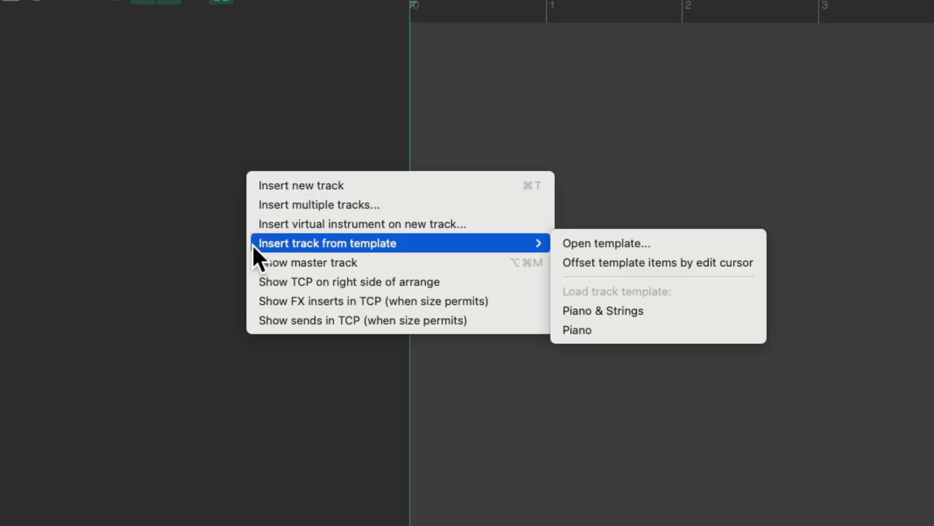
click(705, 311)
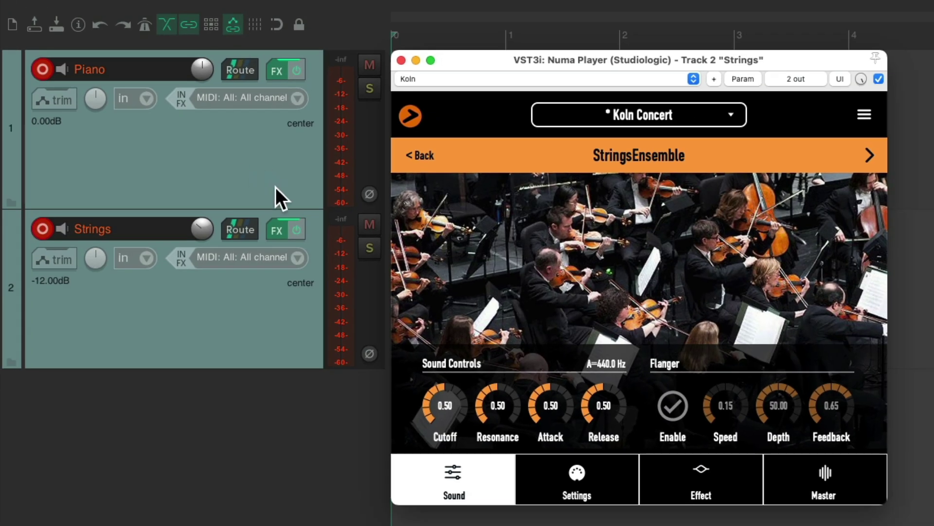
key(alt+b)
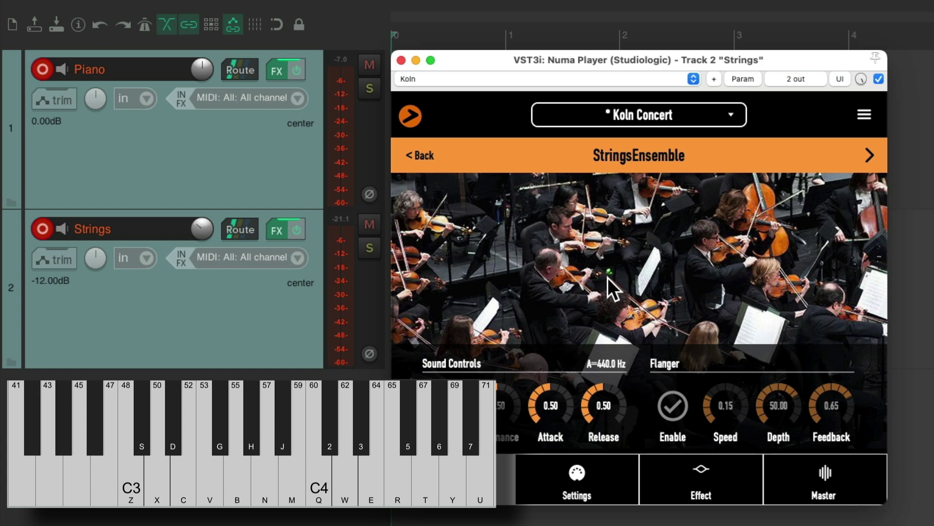
- Delete the Piano and Strings tracks from the project
click(267, 175)
shift+click(267, 317)
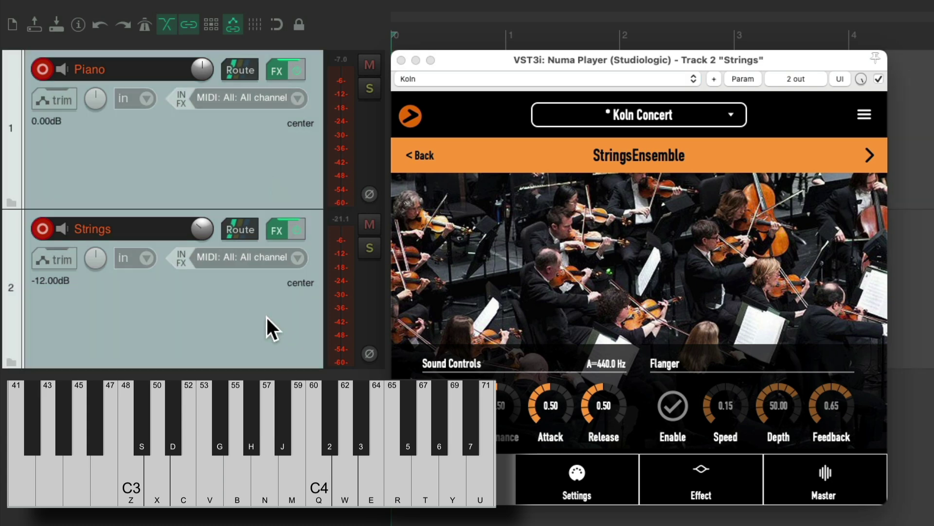
key(Delete)
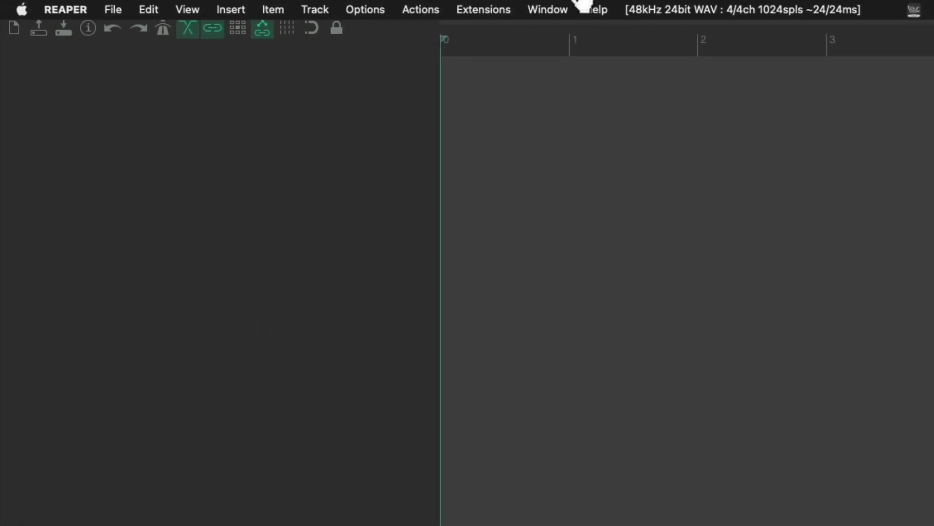
- Reveal REAPER's resource path in Finder and open the TrackTemplates folder
click(375, 7)
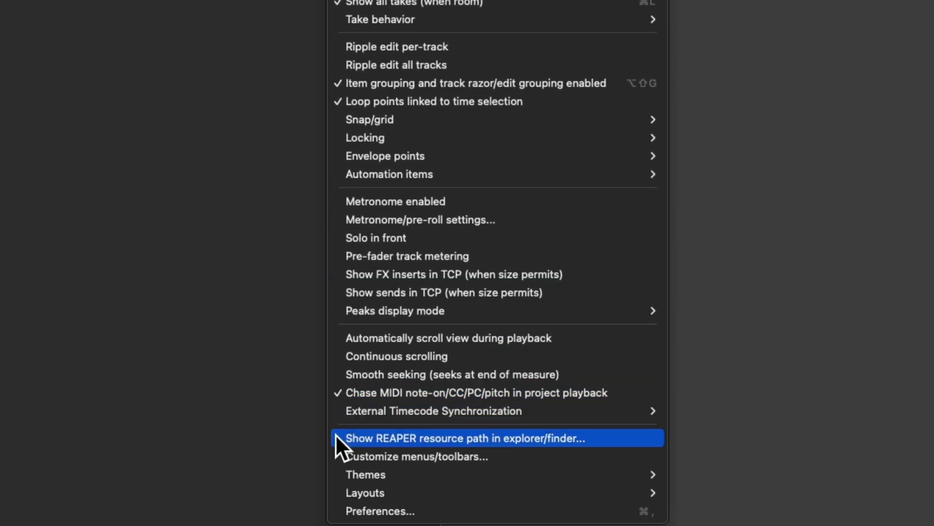
click(335, 438)
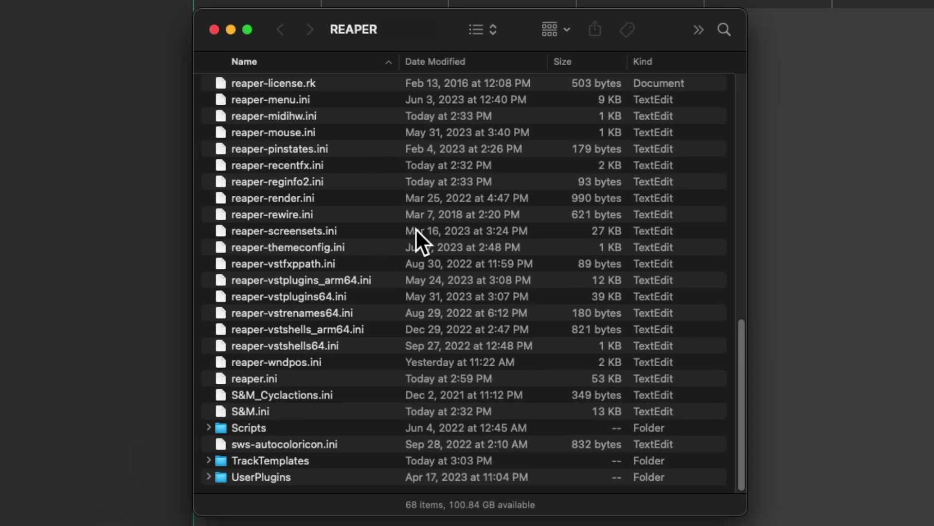
click(340, 454)
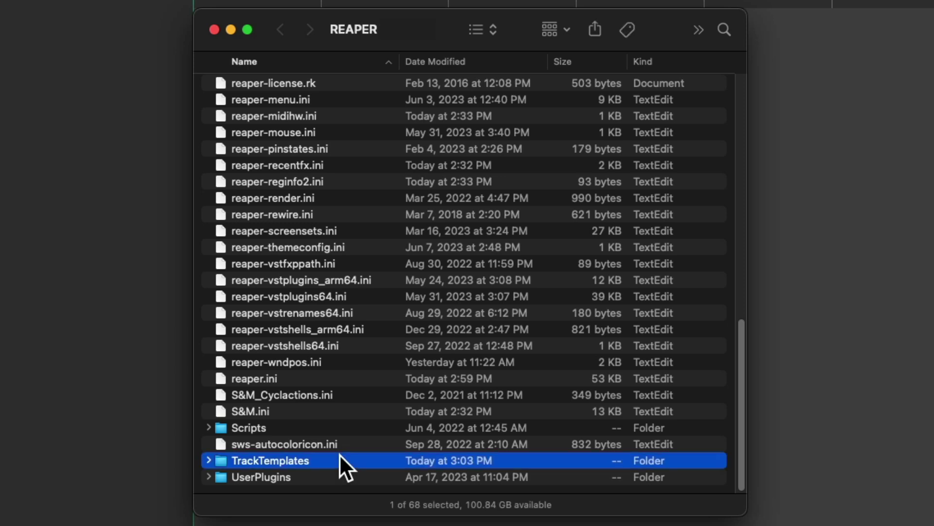
double_click(298, 460)
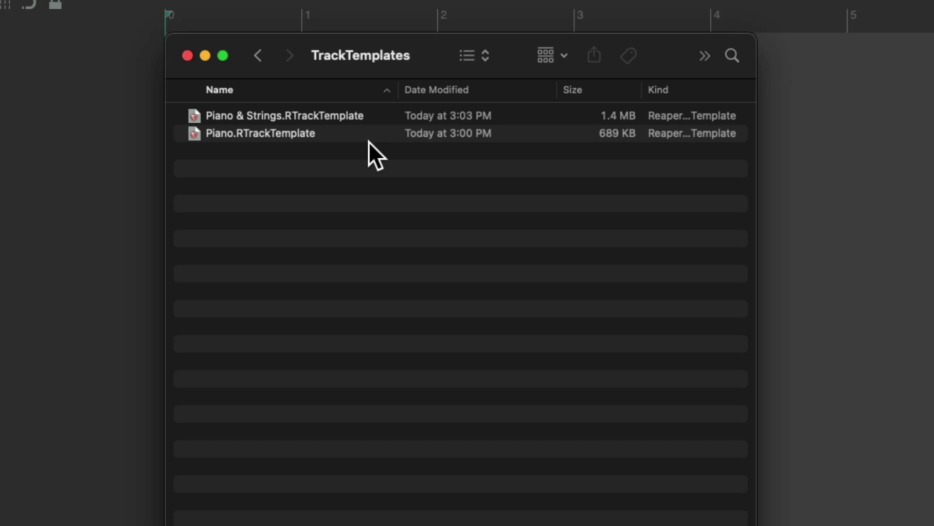
- Create a new folder and move the Piano and Piano & Strings templates into it
key(shift+super+n)
click(360, 119)
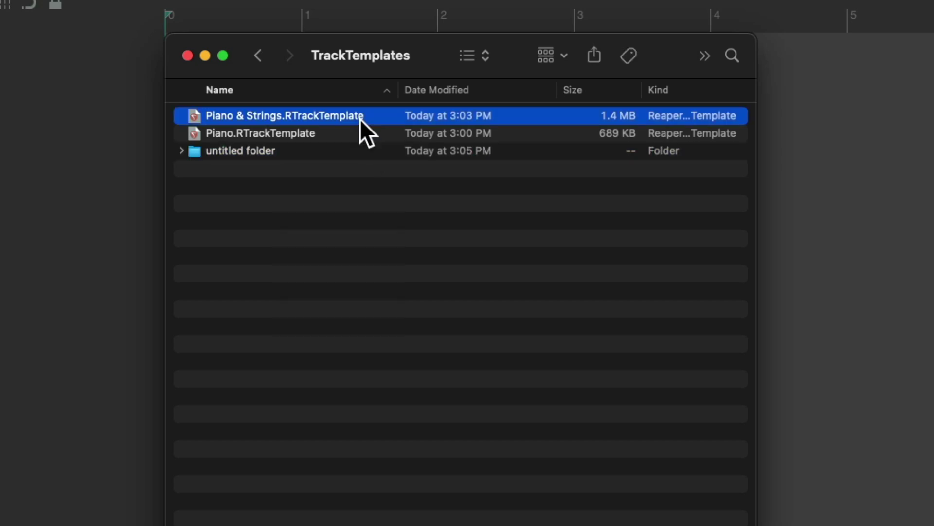
shift+click(353, 136)
drag(317, 117, 263, 145)
- Rename the new folder to 'Piano Sounds'
click(264, 116)
key(Return)
text(Piano Sounds)
key(Return)
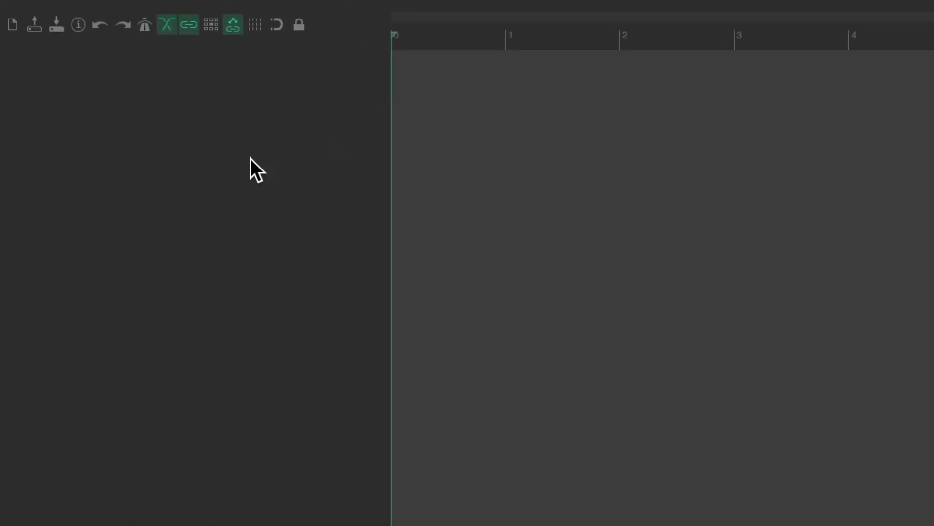
- Browse the Insert track from template submenus and load Mixing Template 1
right_click(250, 159)
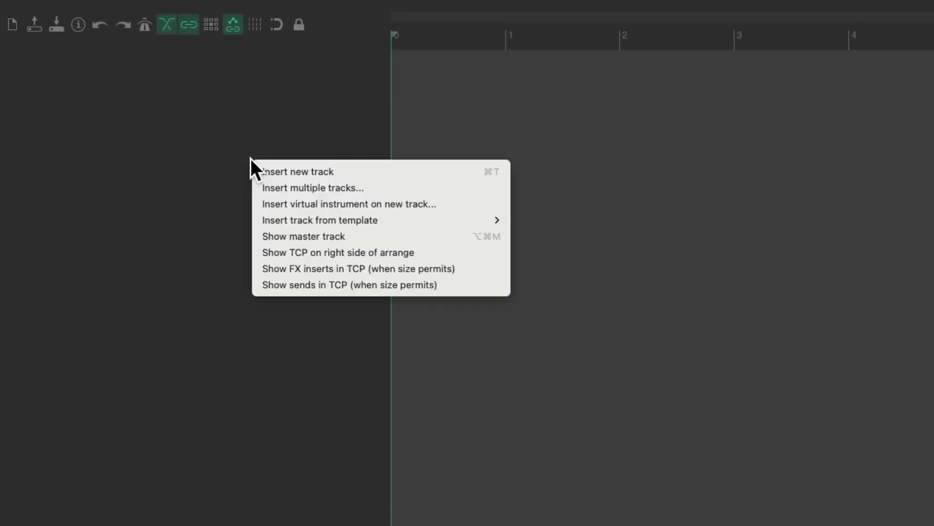
mouse_move(256, 221)
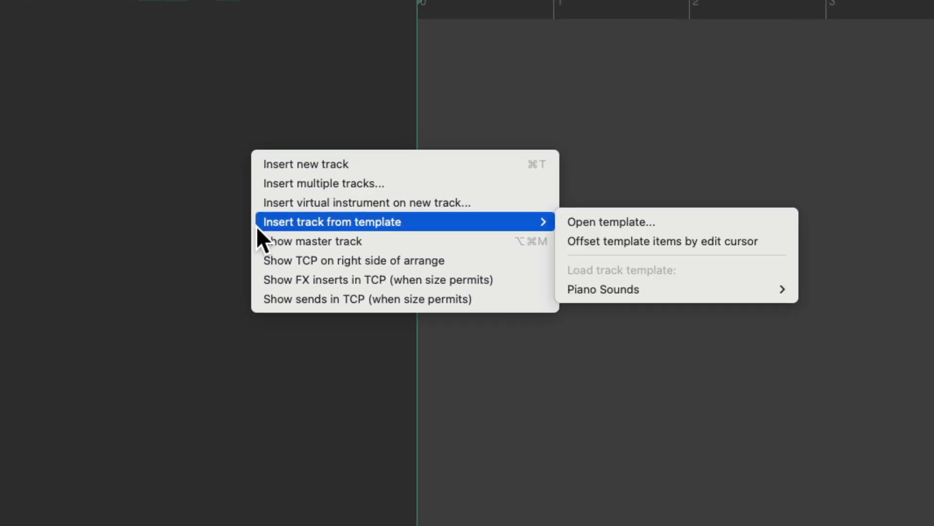
mouse_move(703, 292)
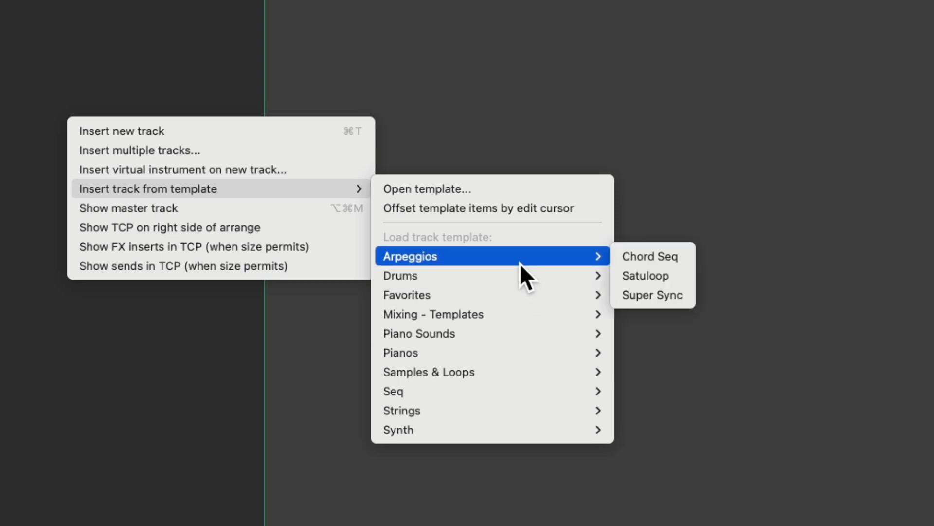
mouse_move(531, 318)
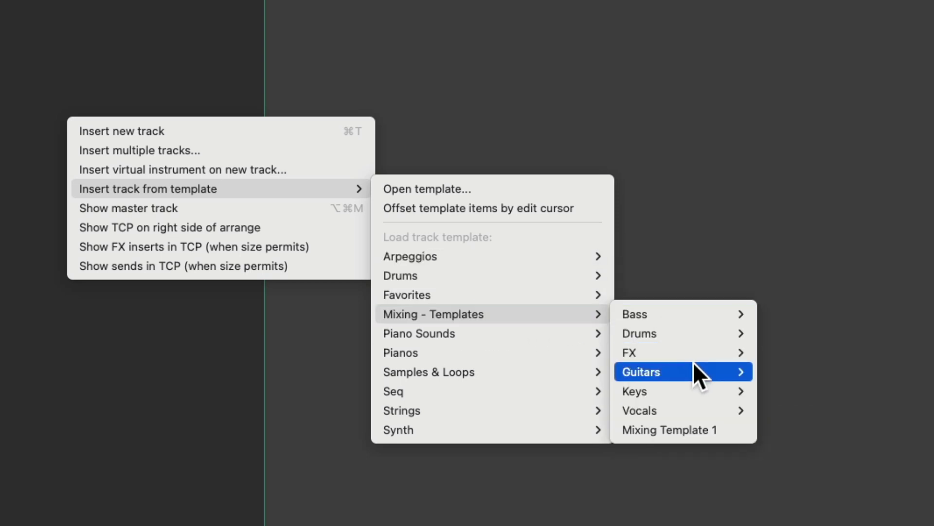
click(734, 430)
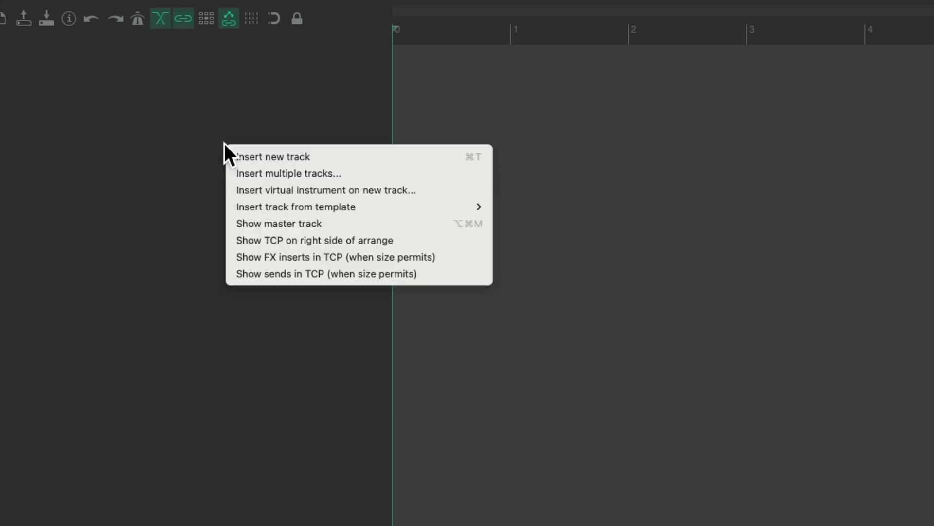
- Open the Media Explorer from the View menu
mouse_move(234, 206)
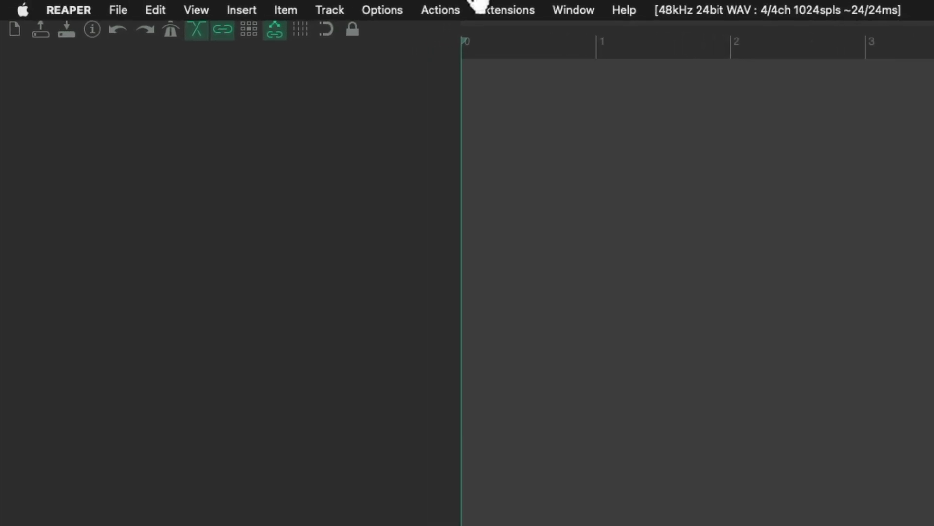
click(217, 10)
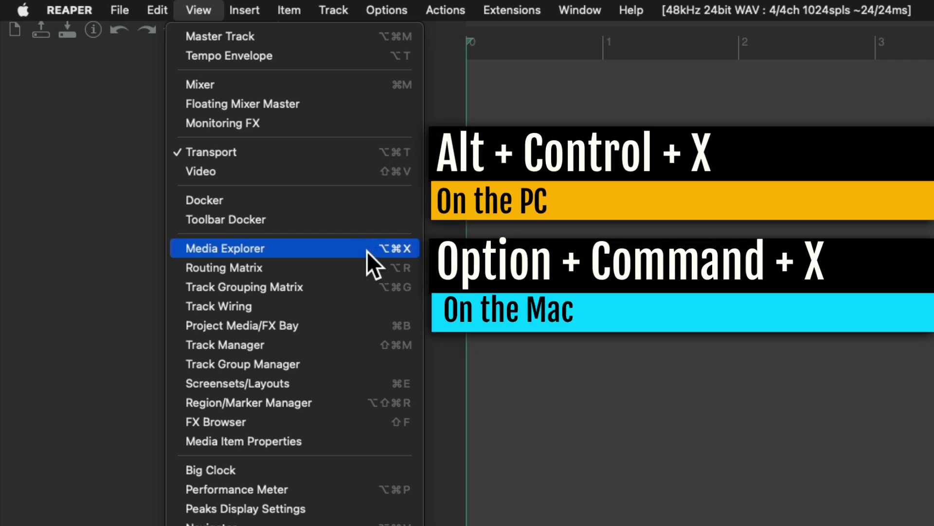
click(367, 250)
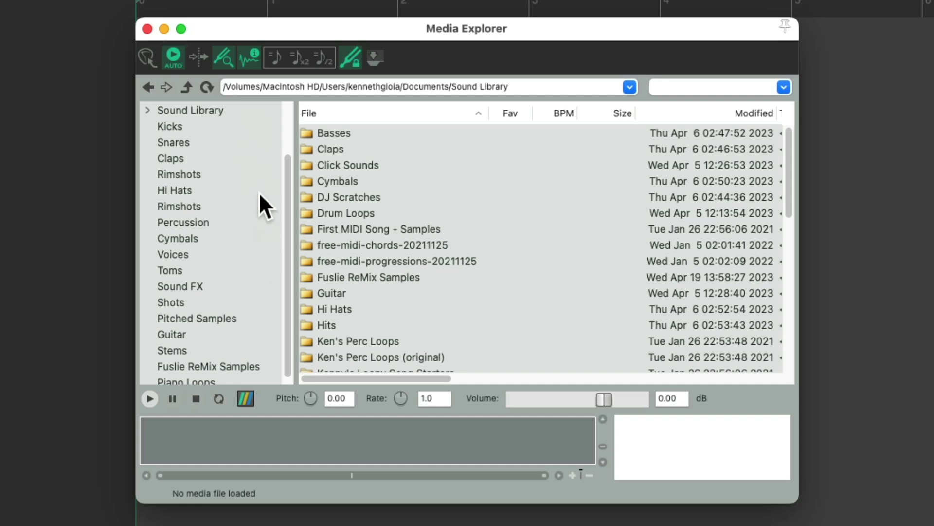
- Browse the Media Explorer to the Track Templates/Piano Sounds folder
scroll(243, 158, up, 4)
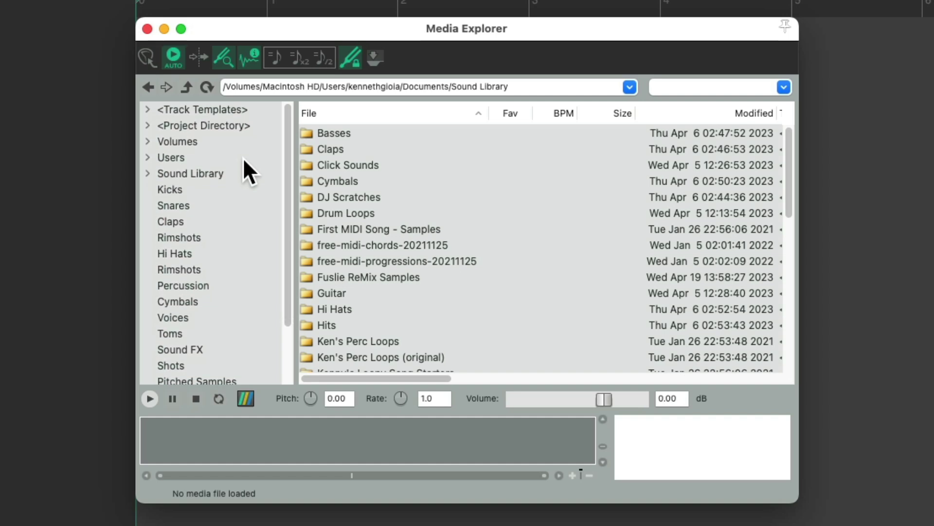
click(259, 106)
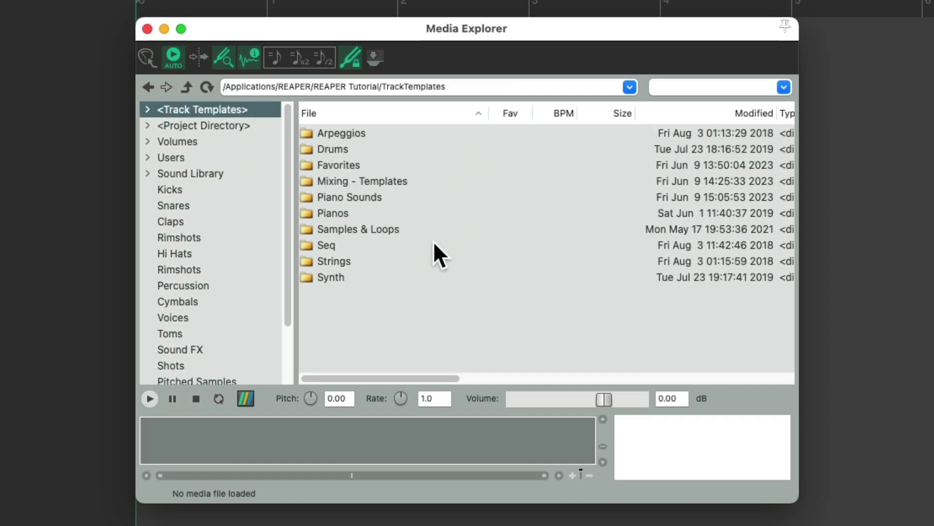
click(404, 197)
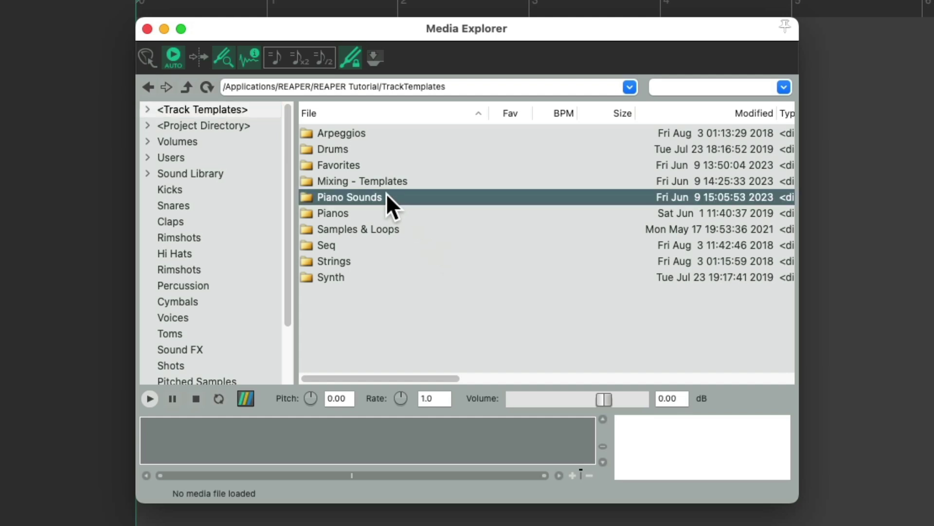
double_click(388, 196)
- Insert a track from the Piano template and play chords to audition it
click(411, 149)
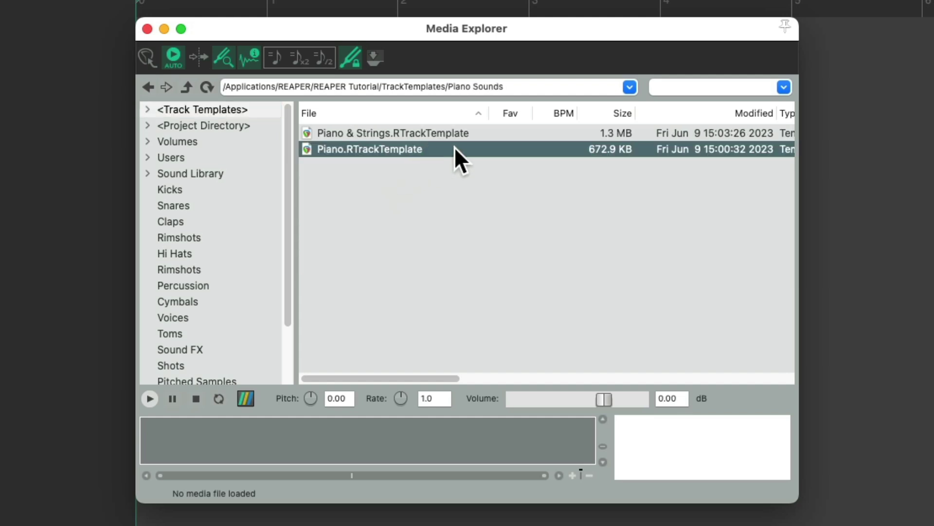
double_click(410, 148)
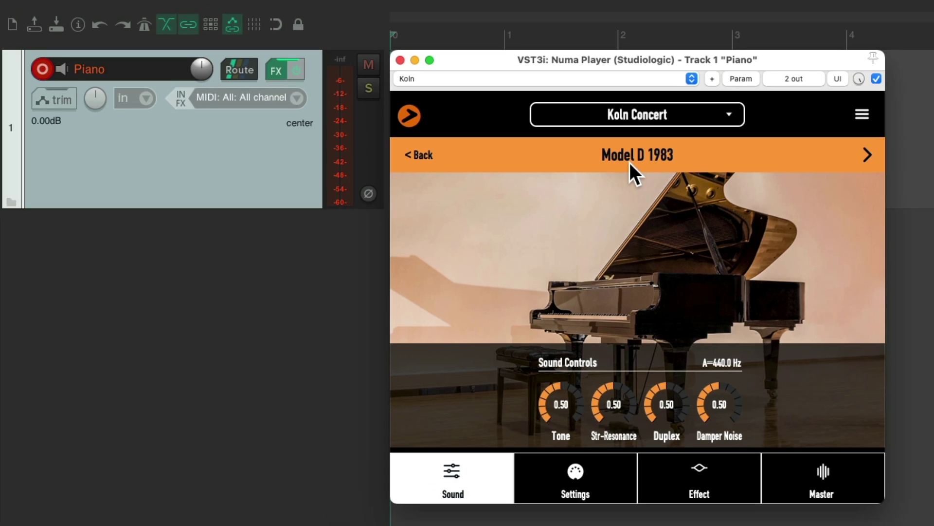
key(z)
key(q)
key(e)
key(t)
key(u)
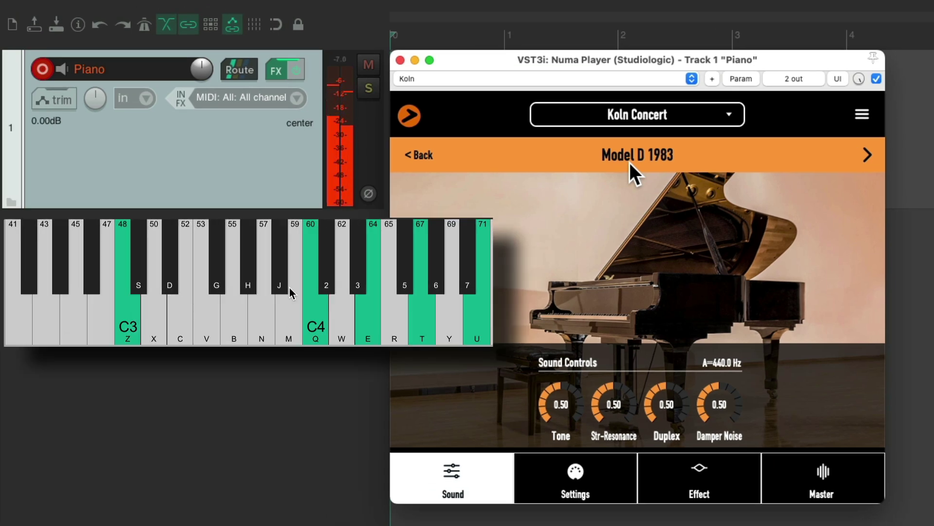
key(n)
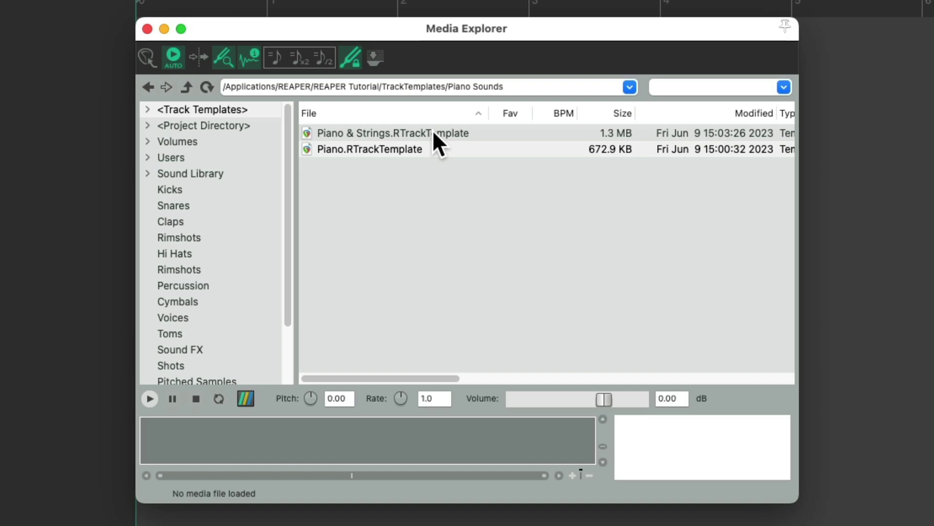
- Drag the Piano & Strings template into the project and play a chord through both instruments
click(395, 132)
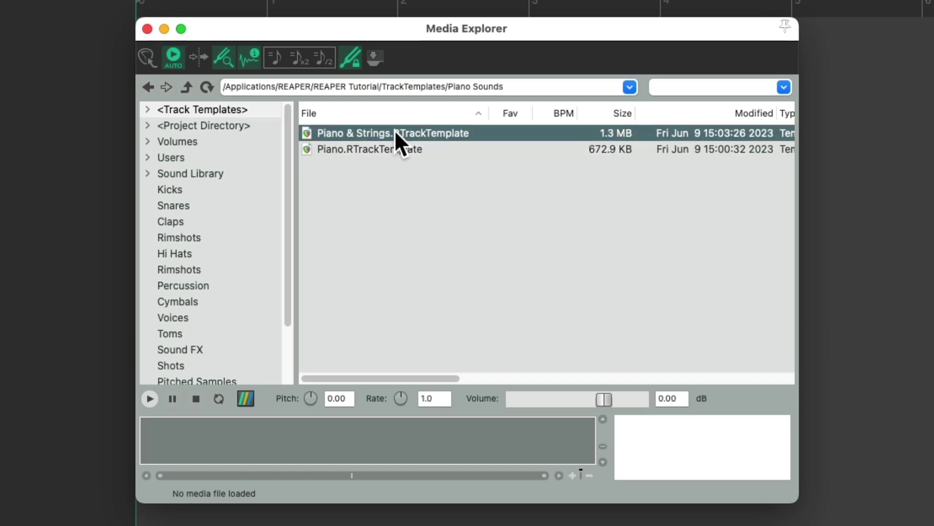
drag(378, 131, 202, 165)
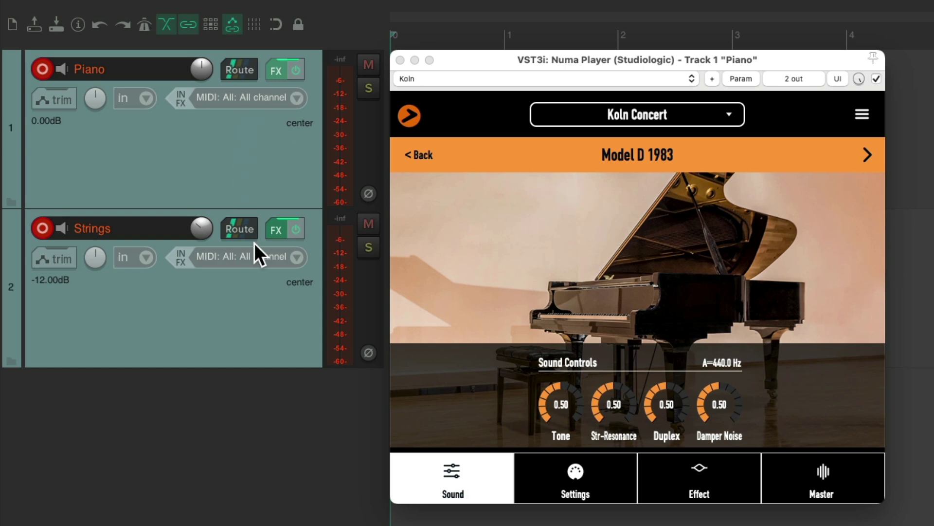
key(alt+b)
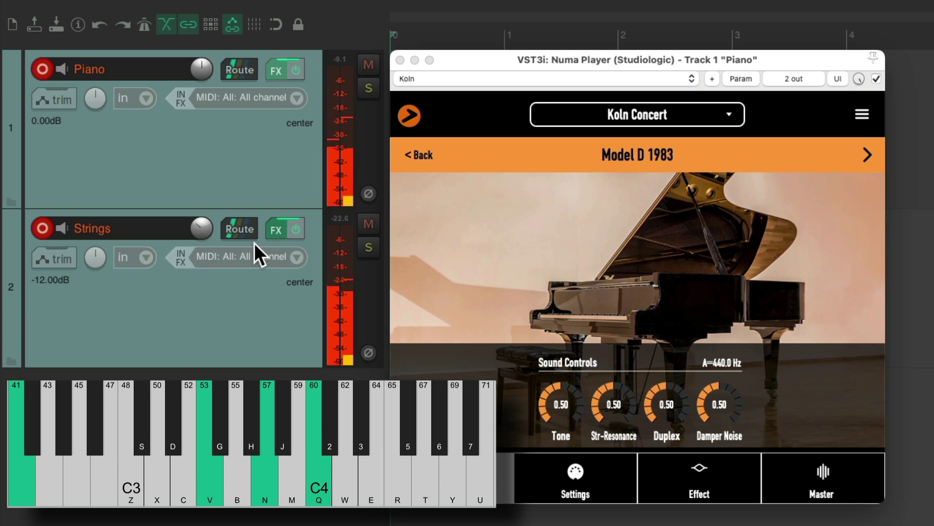
- Delete the inserted template tracks from the project
click(256, 300)
key(Delete)
key(ctrl+alt+x)
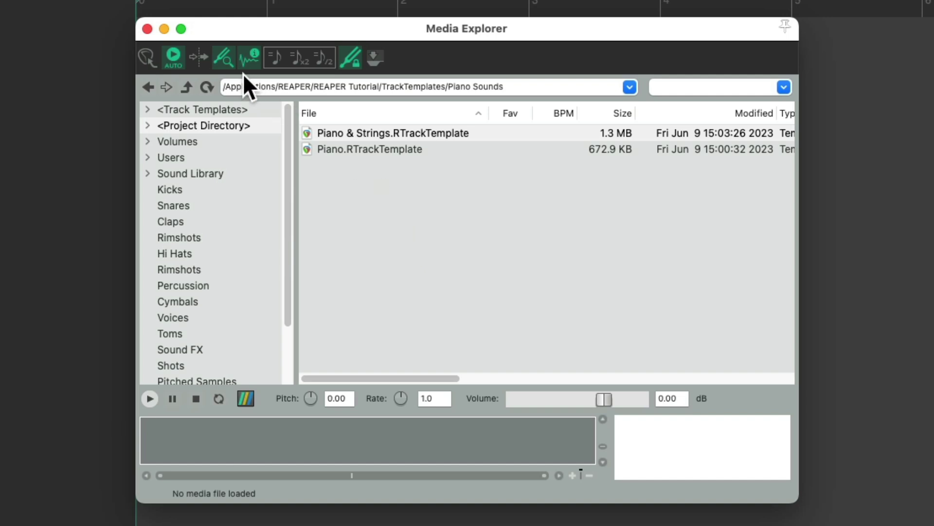
- Drag Mixing Template 1 from the Mixing - Templates folder into the track area
click(241, 108)
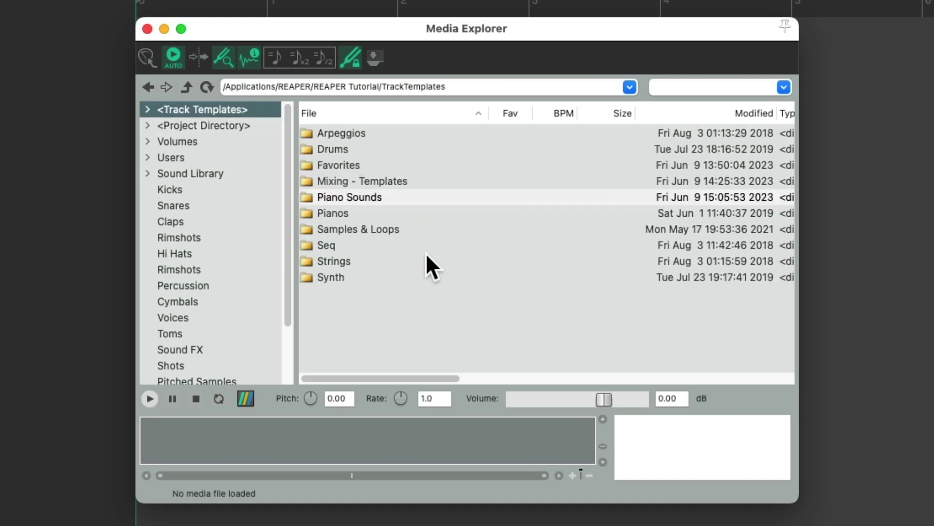
double_click(419, 182)
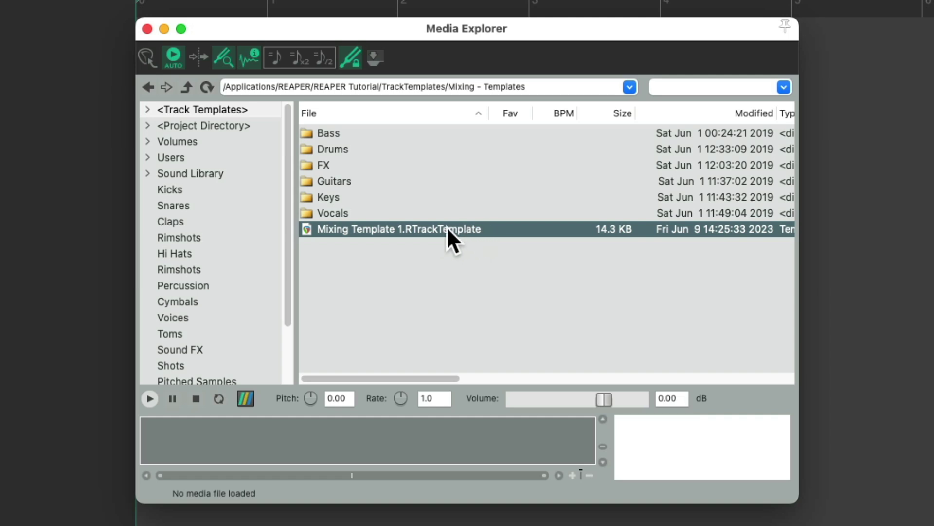
drag(442, 227, 229, 219)
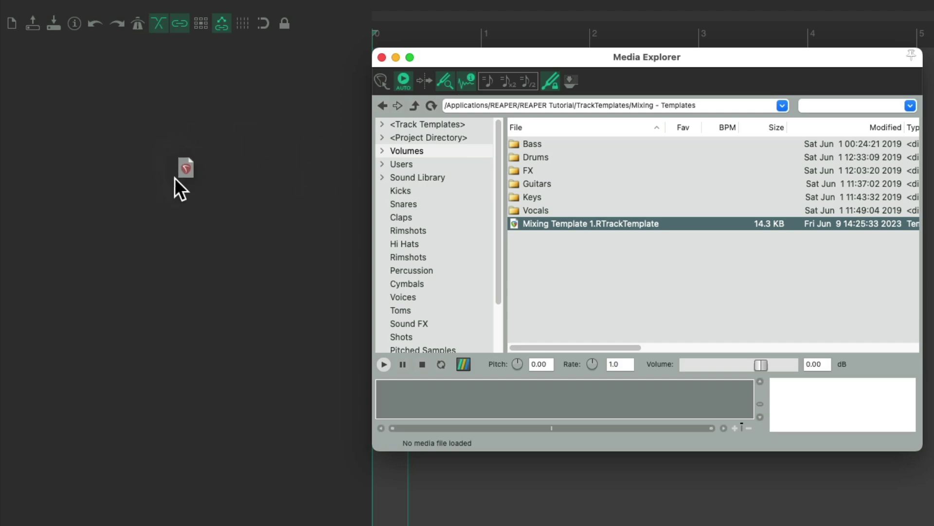
drag(182, 179, 181, 182)
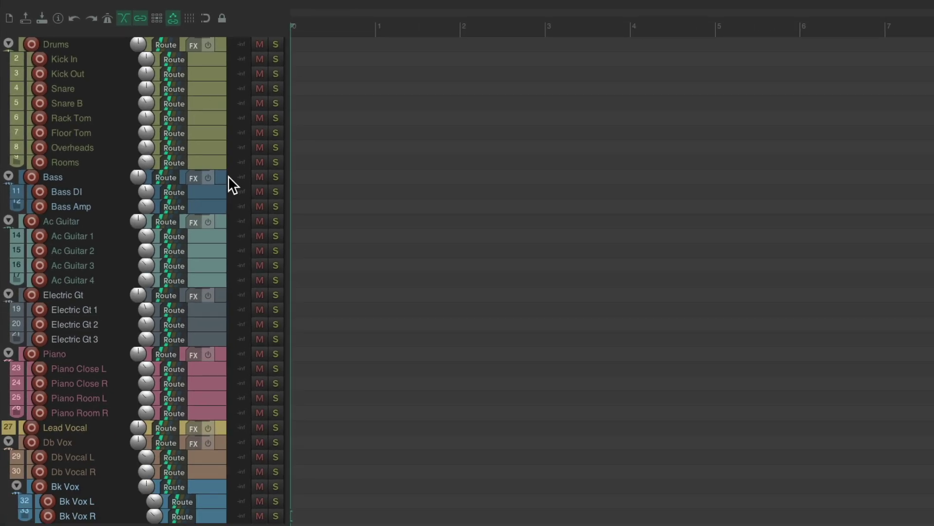